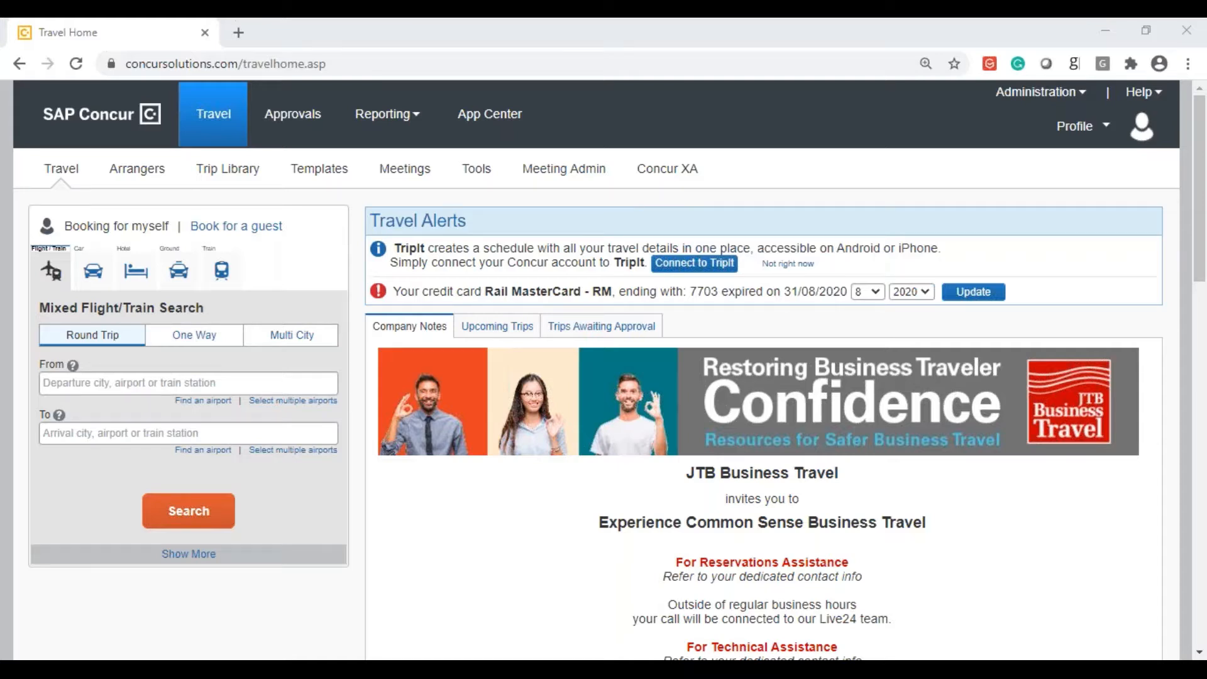
# Go to Profile Settings from the Profile menu at top right.
pyautogui.click(1071, 145)
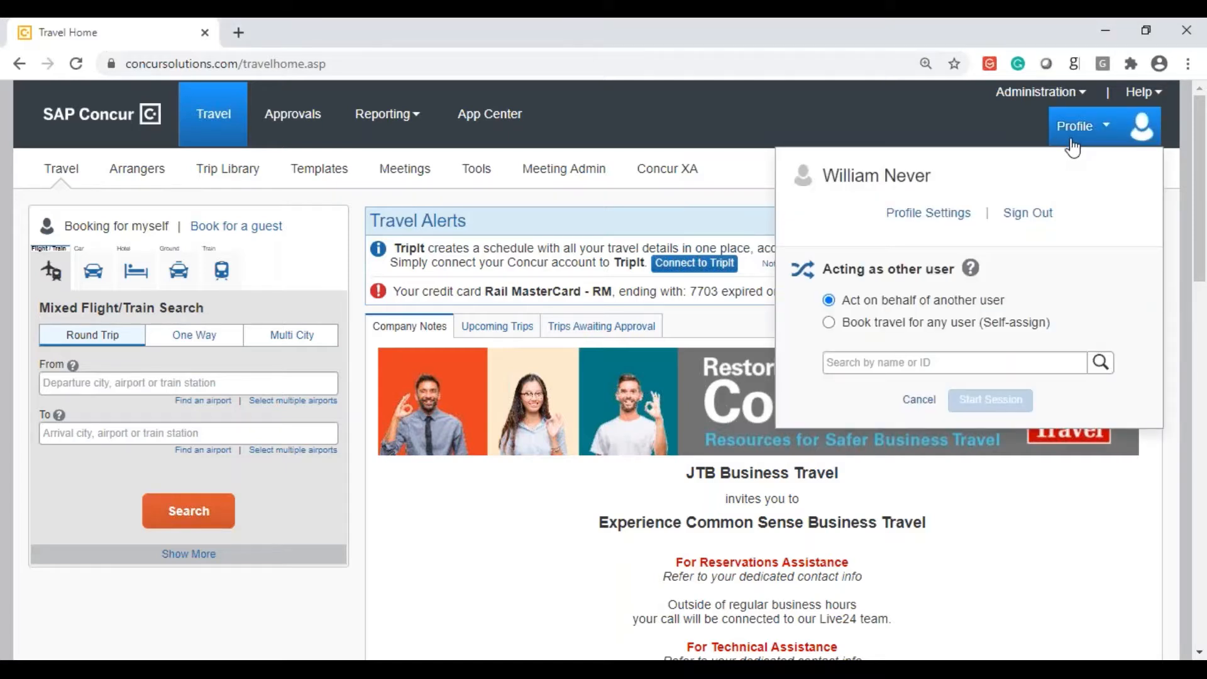
pyautogui.click(929, 213)
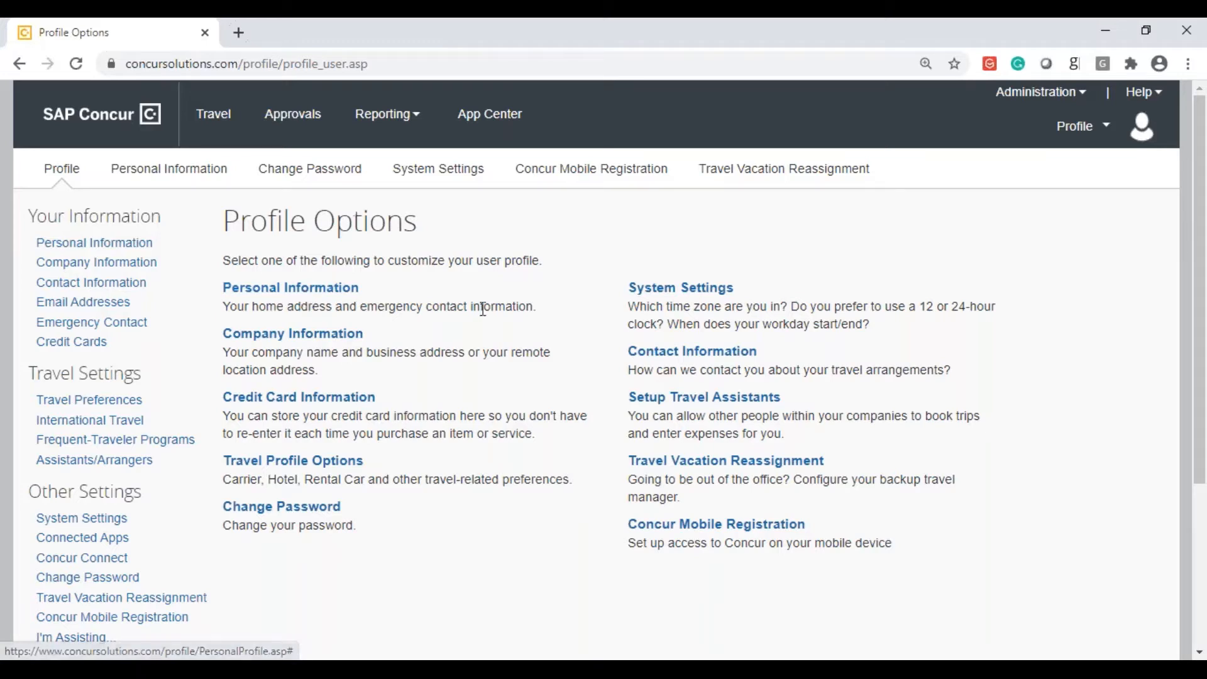
# Open System Settings and review the language, date format, distance unit and time zone lists, keeping them unchanged.
pyautogui.click(655, 293)
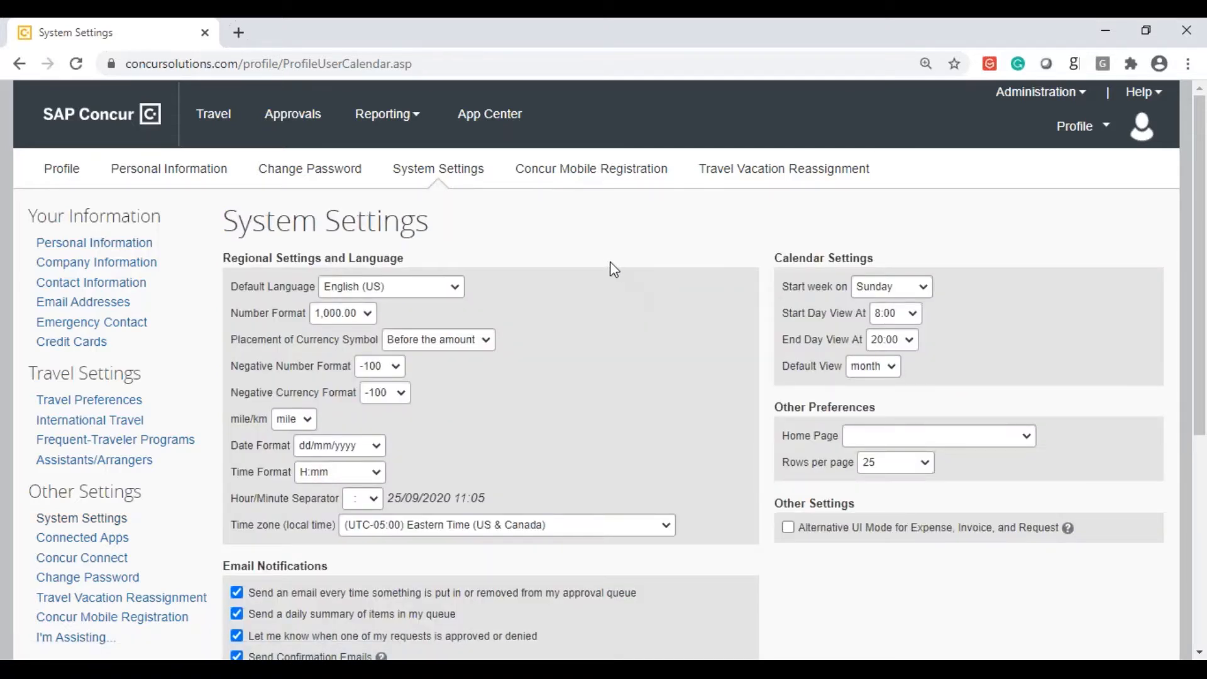
pyautogui.click(455, 291)
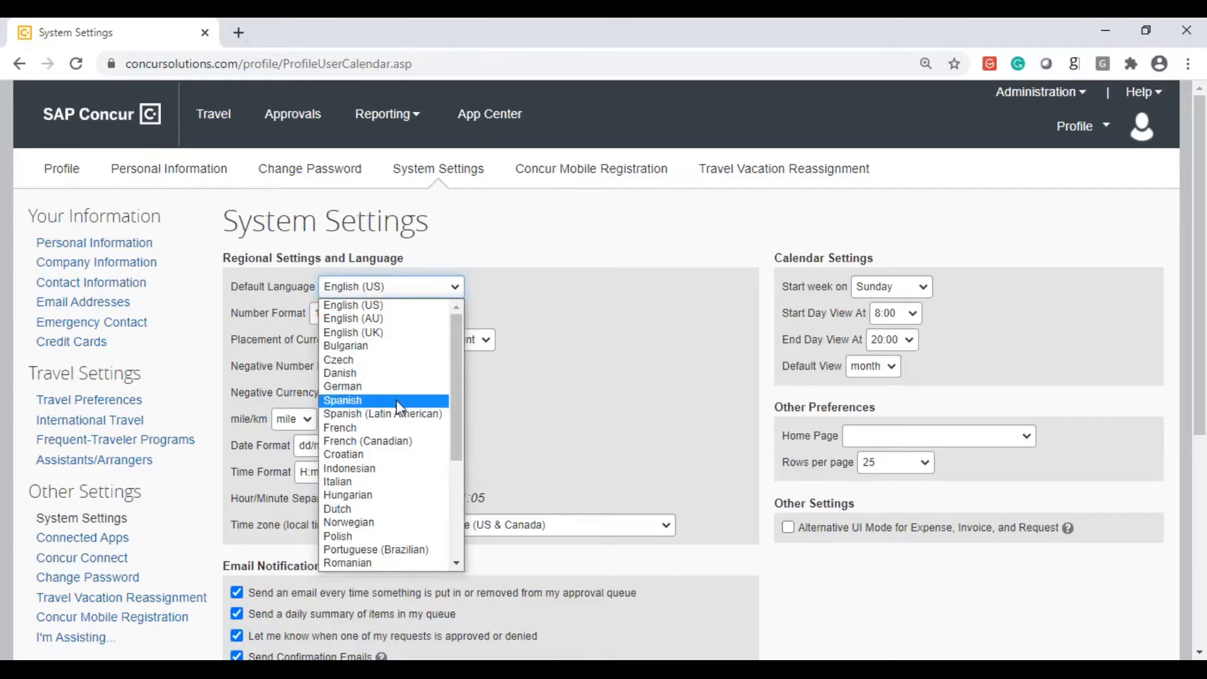
pyautogui.click(567, 409)
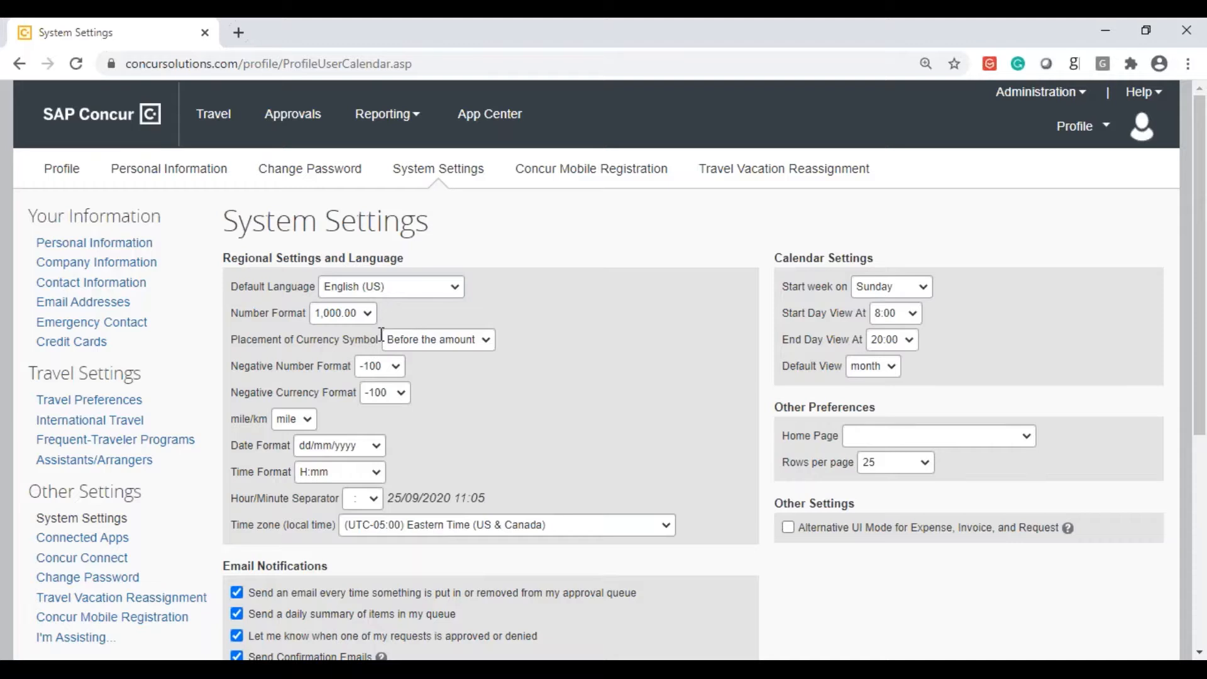
pyautogui.click(367, 452)
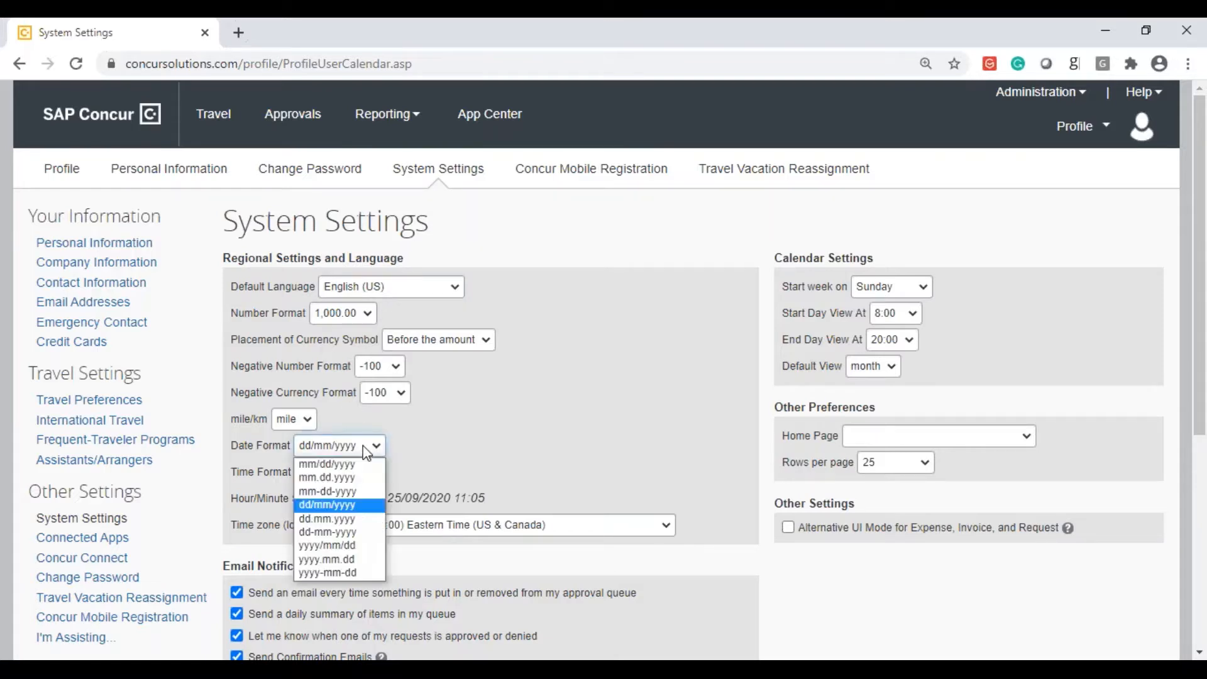
pyautogui.click(310, 424)
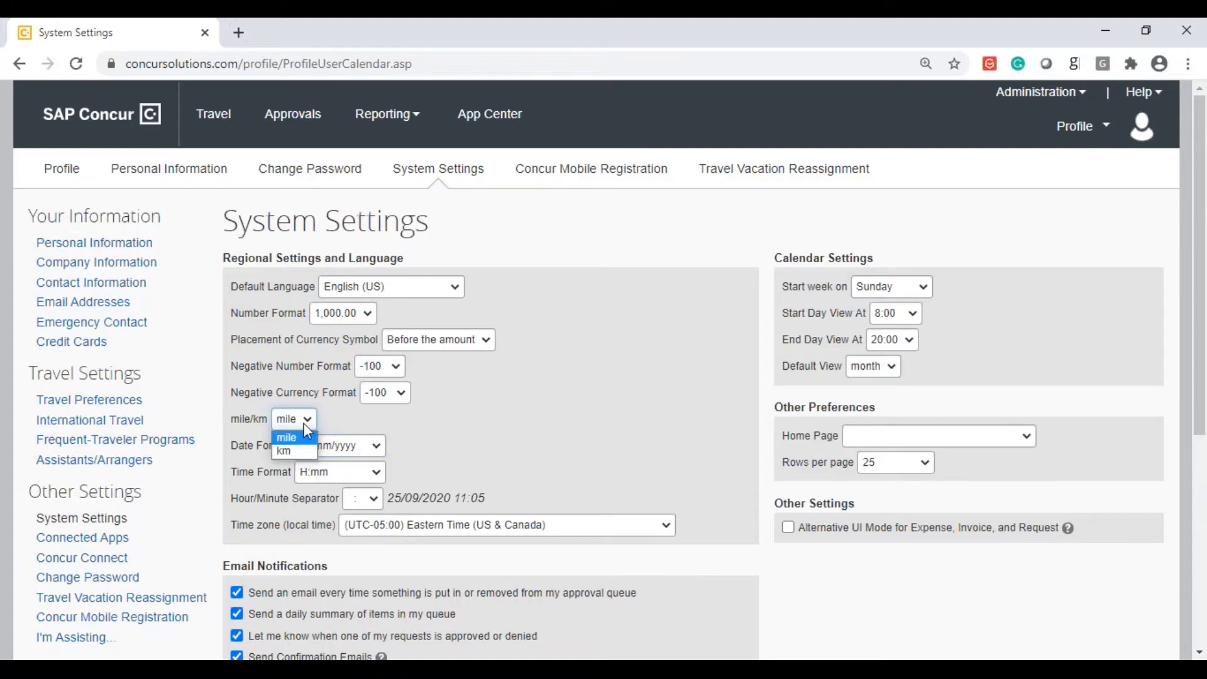
pyautogui.click(448, 428)
pyautogui.click(664, 528)
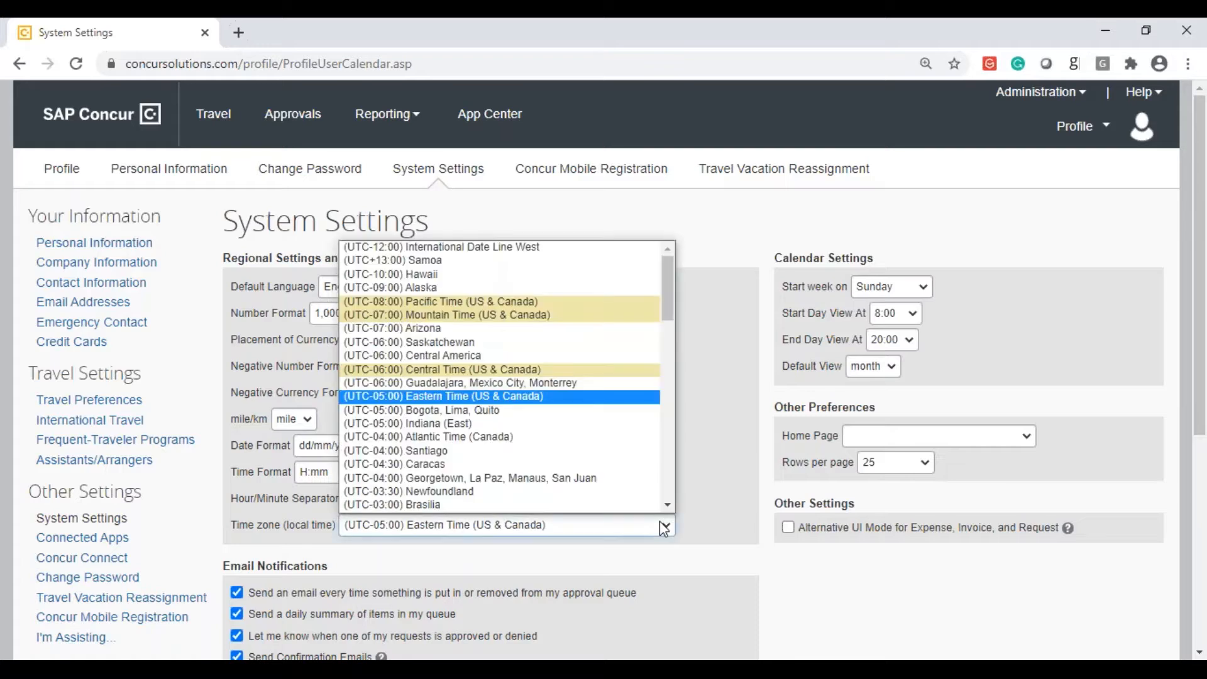
pyautogui.click(733, 524)
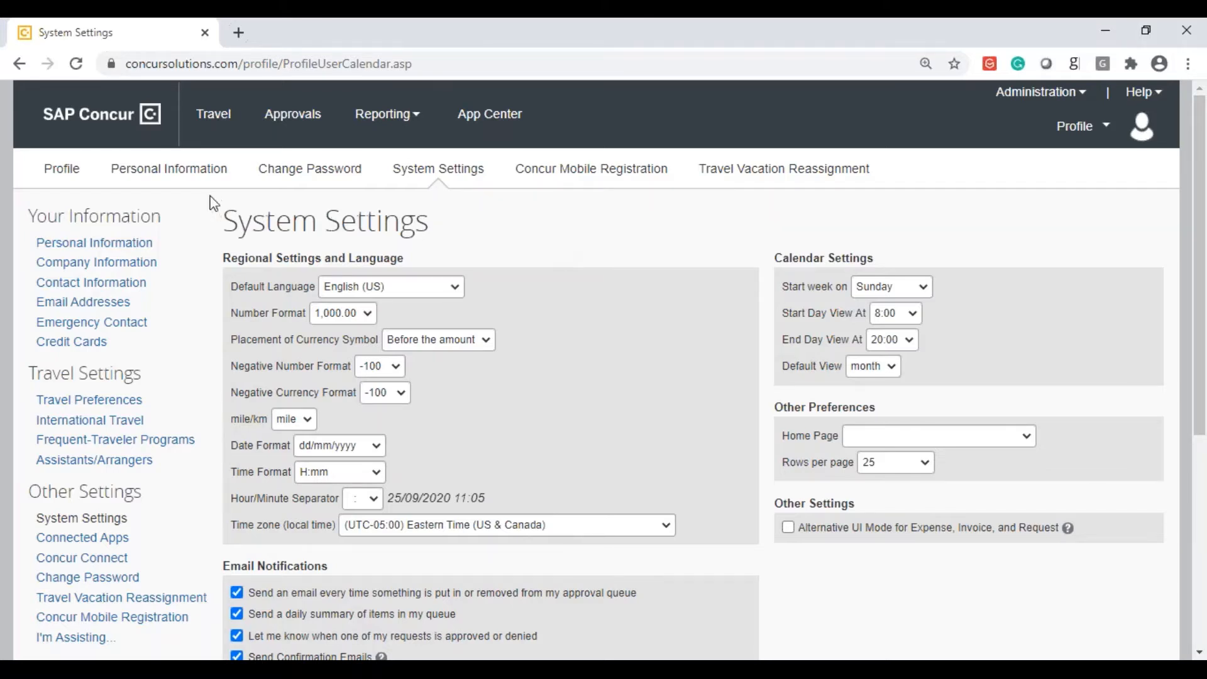
# Open the Personal Information page and scroll down through the name and company details.
pyautogui.click(171, 185)
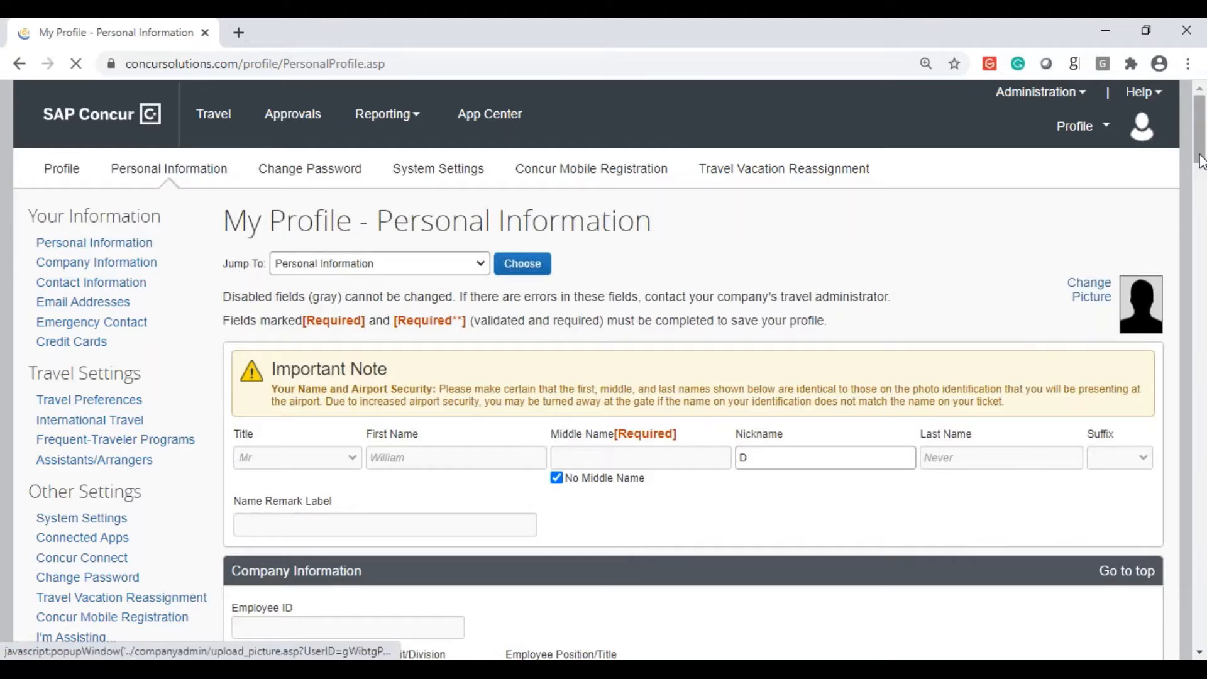
pyautogui.moveTo(1200, 162); pyautogui.dragTo(1201, 171)
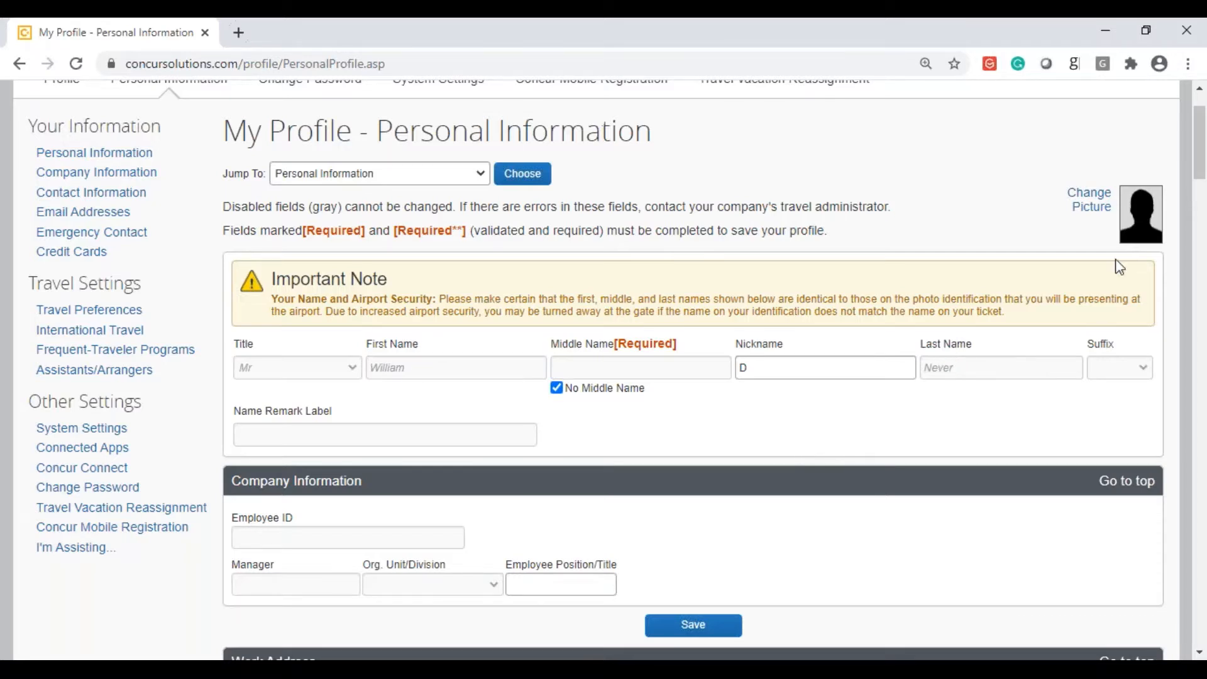
# Assign Los Angeles Office (Torrance, CA) as the work location and check the CA State/Province field.
pyautogui.moveTo(1200, 165); pyautogui.dragTo(1200, 232)
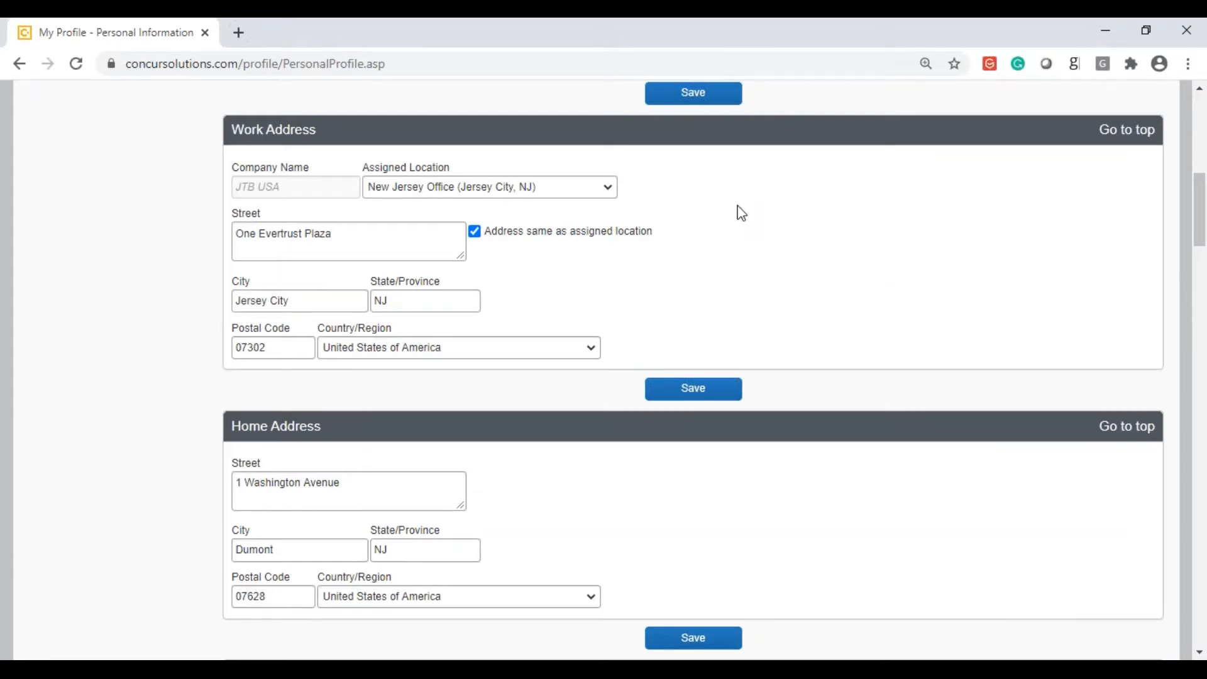
pyautogui.click(606, 187)
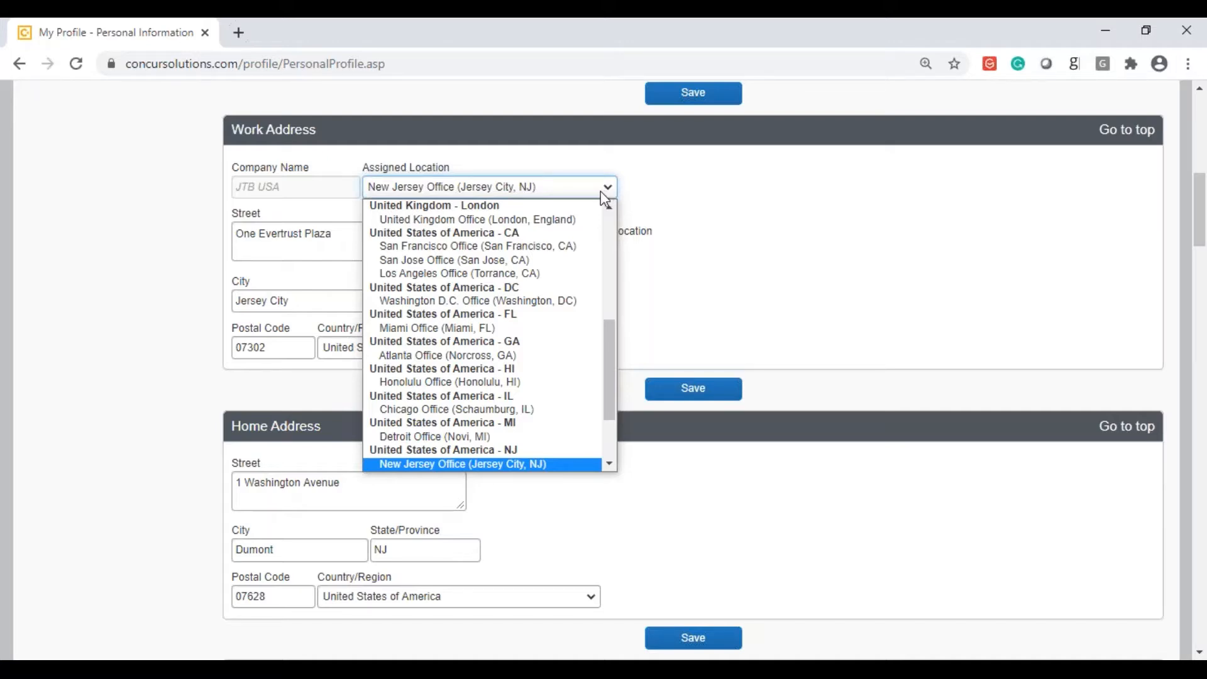
pyautogui.click(566, 272)
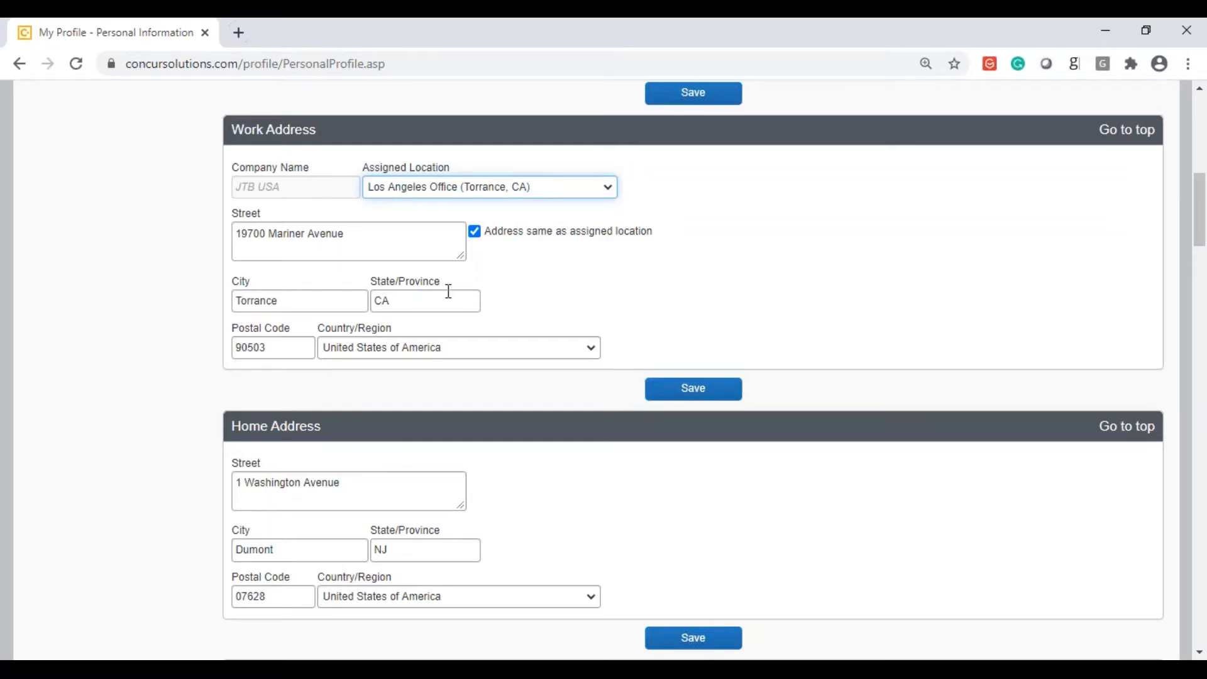
pyautogui.moveTo(443, 287); pyautogui.dragTo(377, 288)
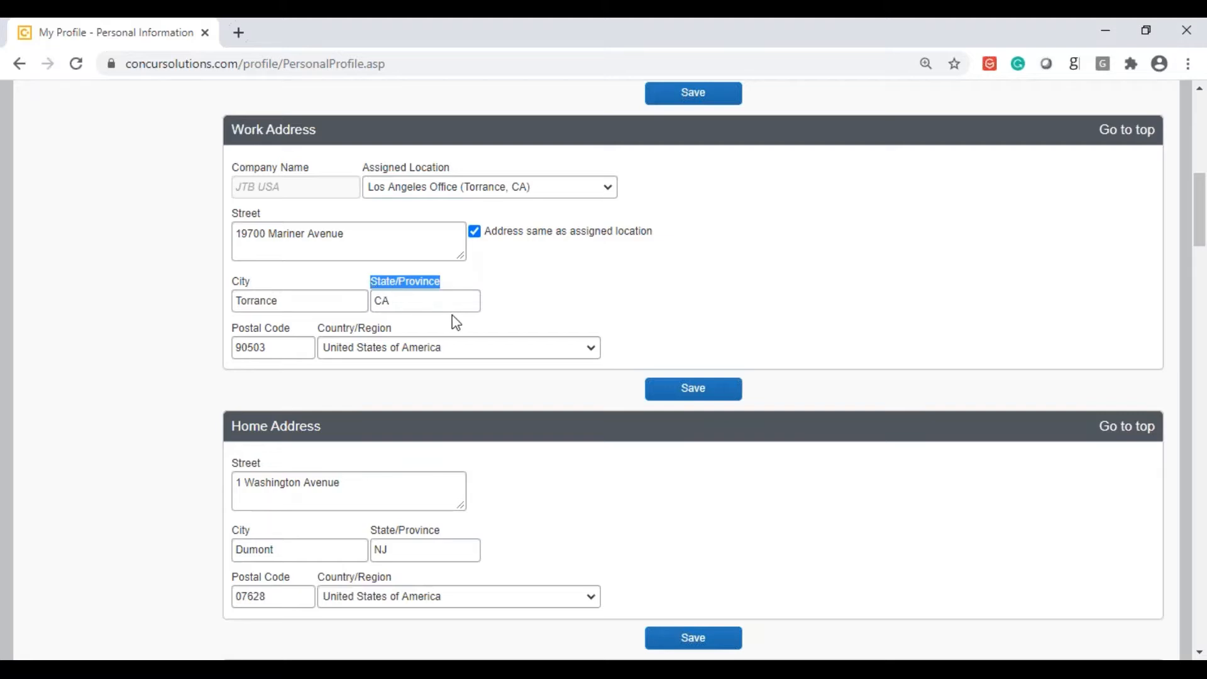
pyautogui.click(525, 314)
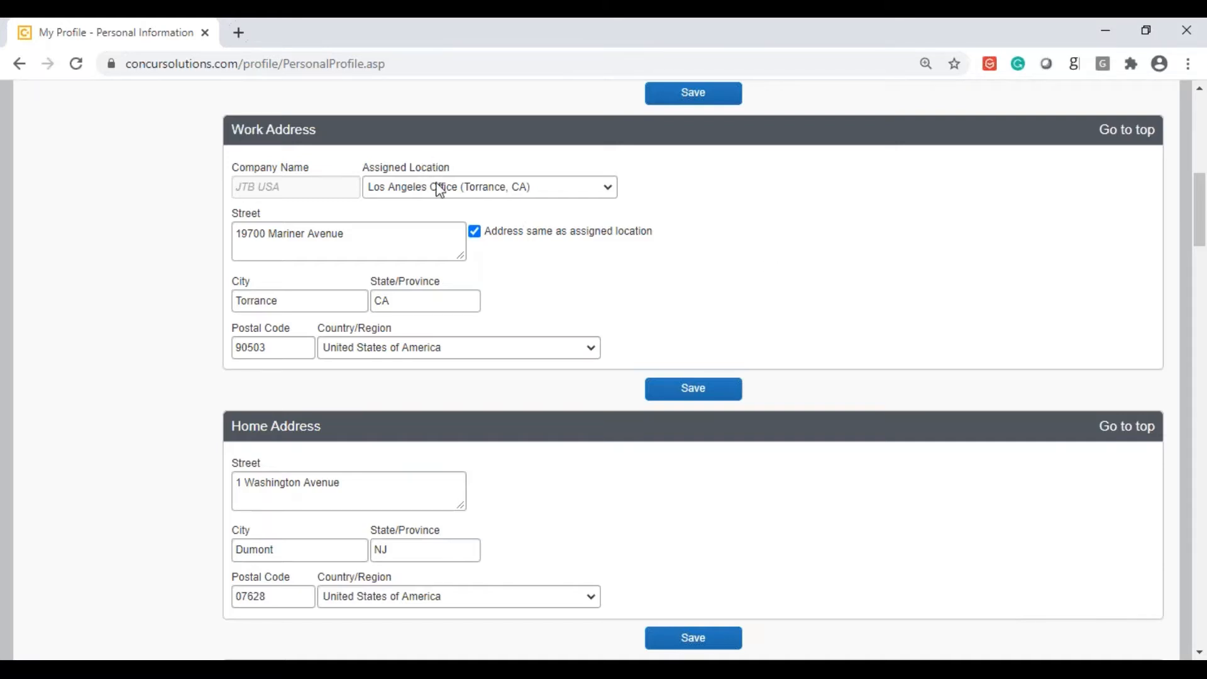
pyautogui.tripleClick(402, 283)
pyautogui.click(382, 284)
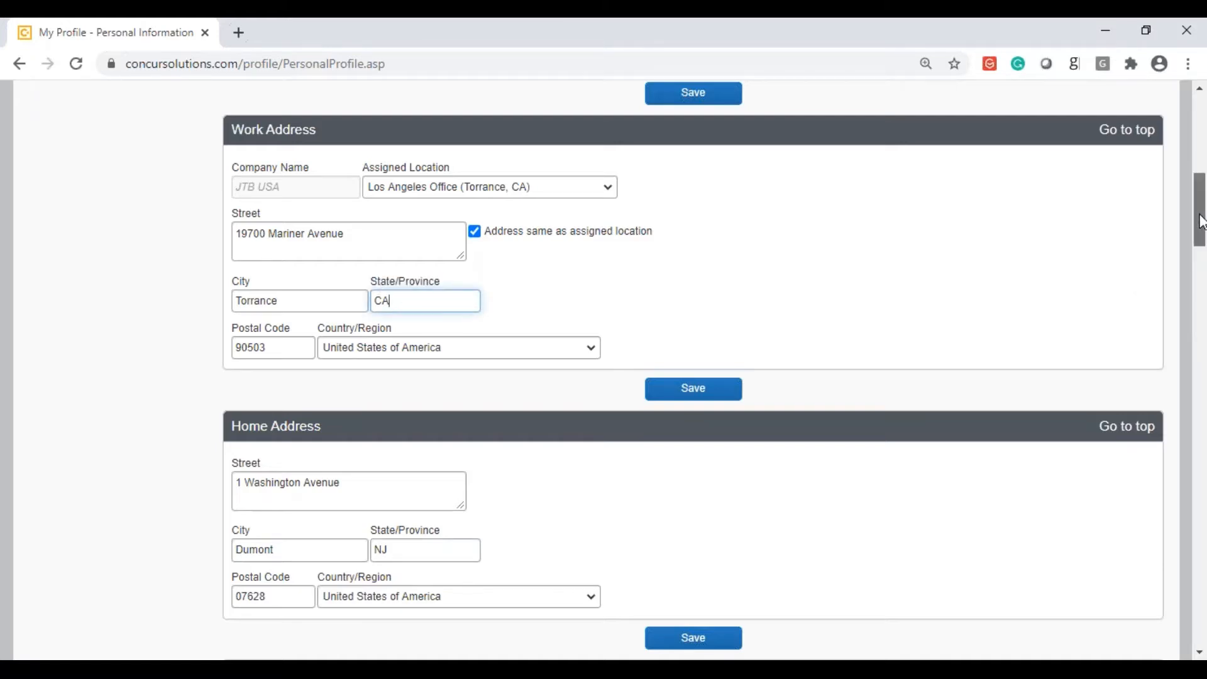
pyautogui.moveTo(1200, 222); pyautogui.dragTo(1200, 228)
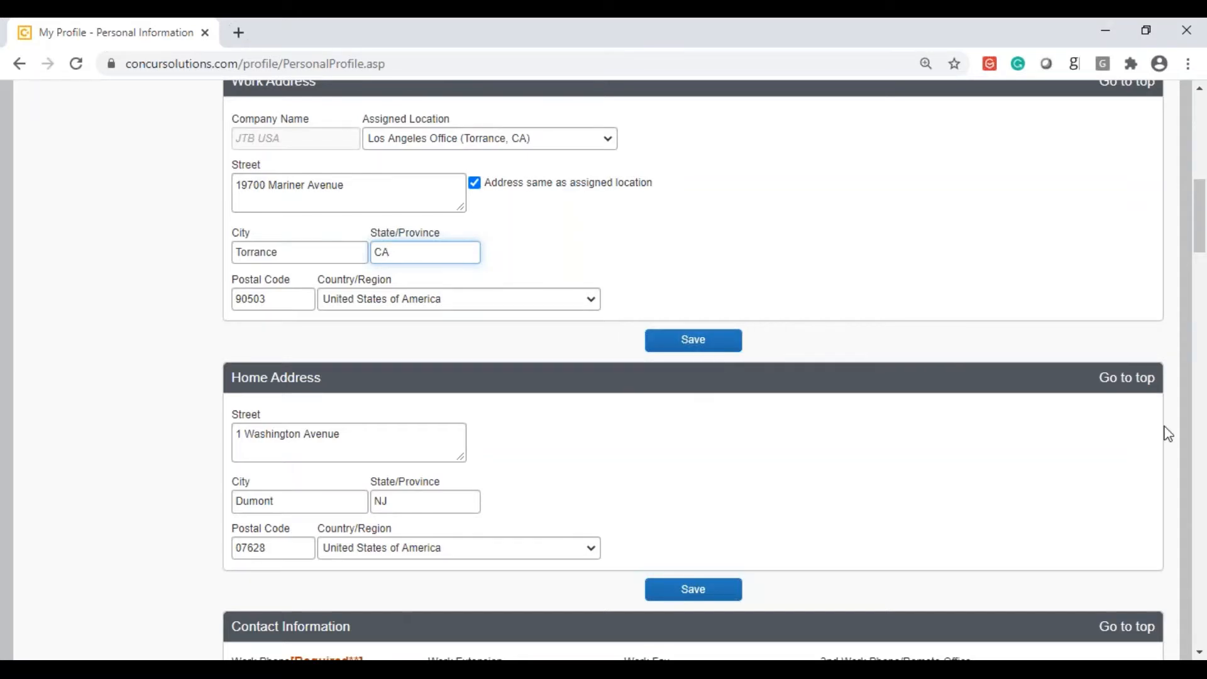
pyautogui.moveTo(1200, 207); pyautogui.dragTo(1200, 234)
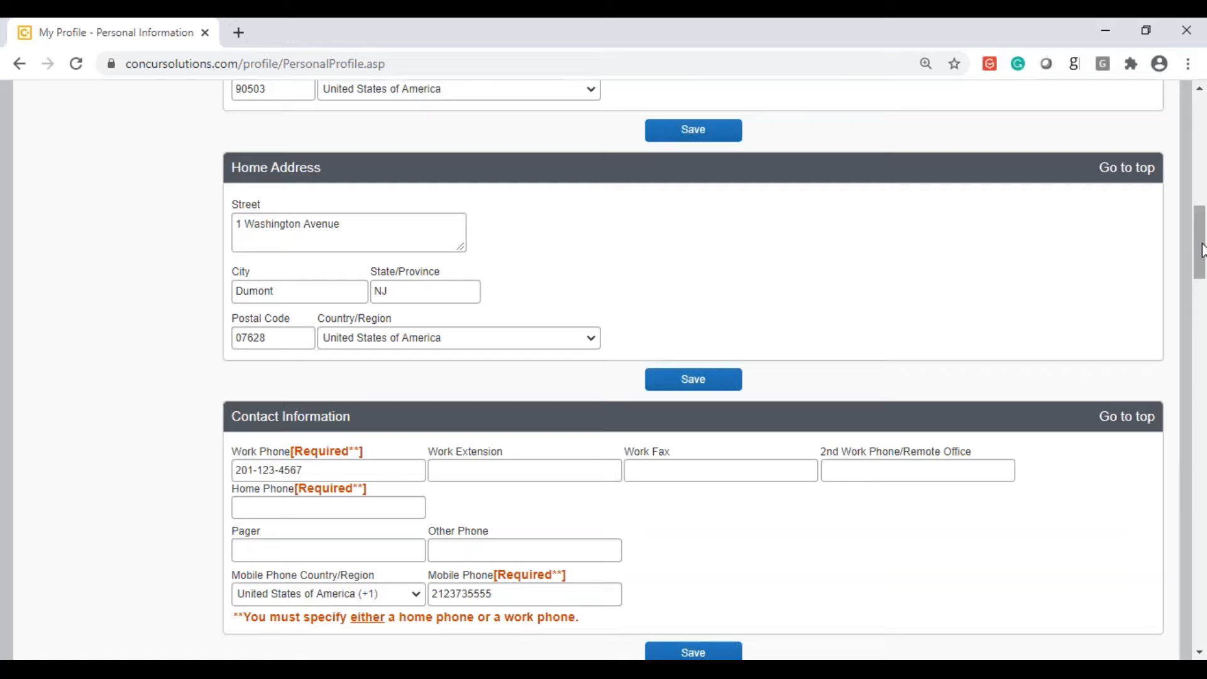
pyautogui.moveTo(1201, 251); pyautogui.dragTo(1202, 263)
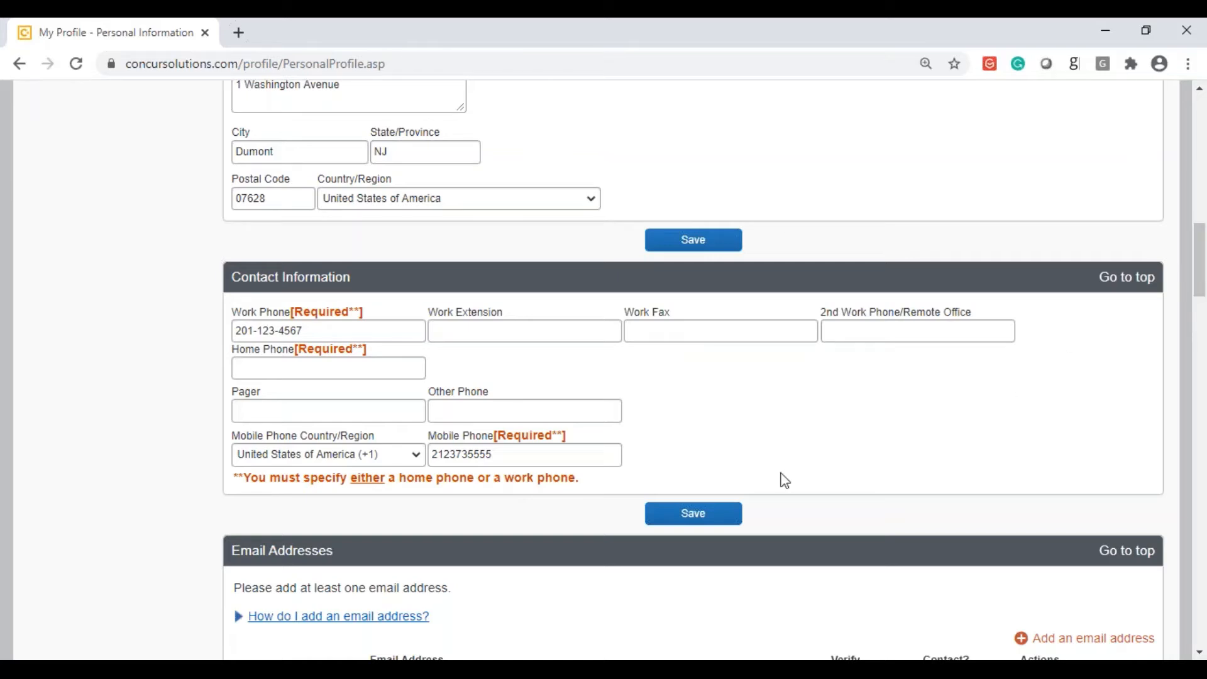
pyautogui.click(410, 462)
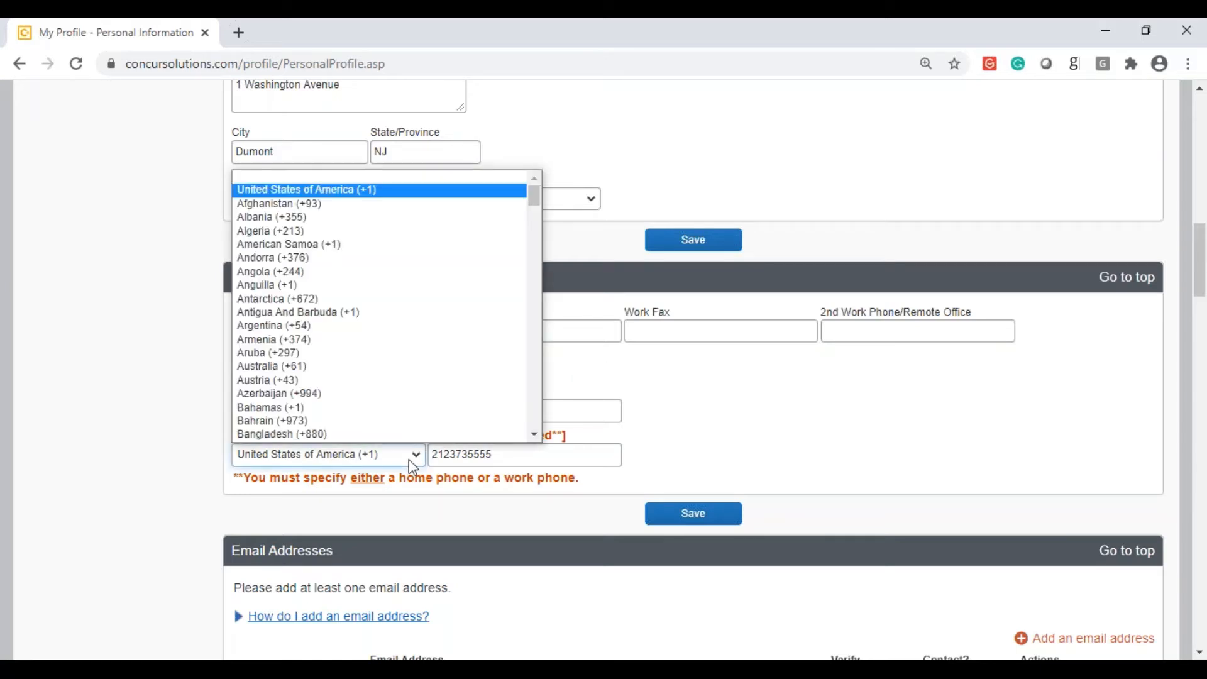
pyautogui.click(390, 465)
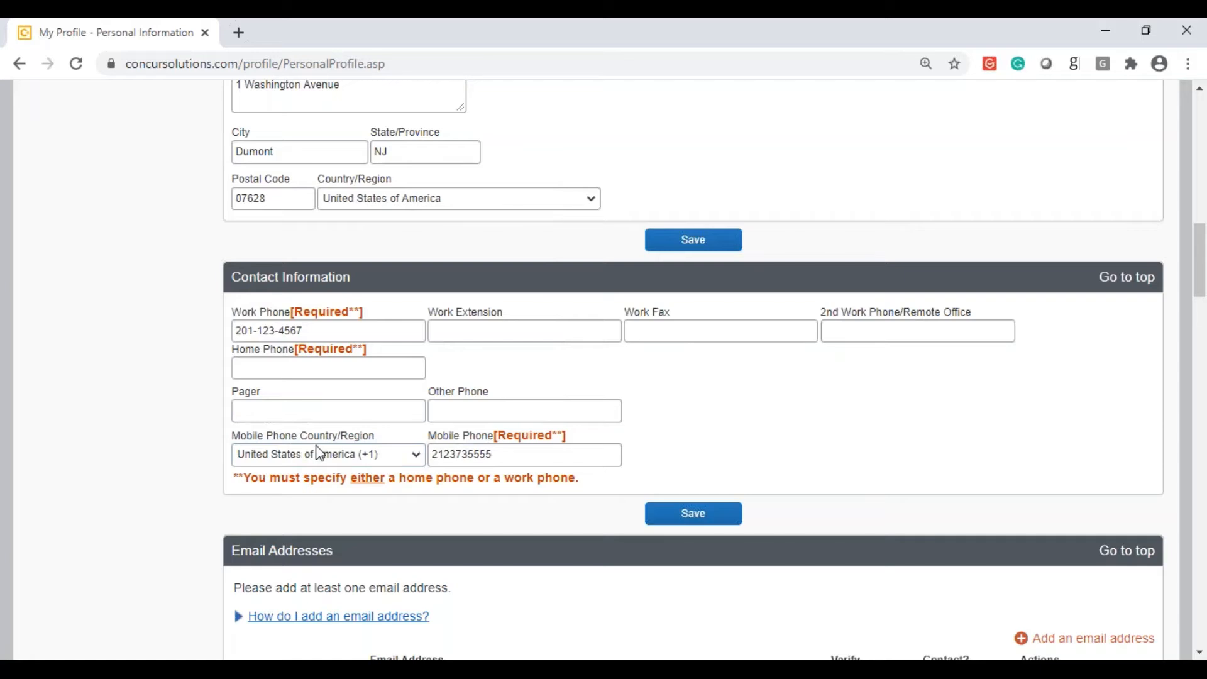
pyautogui.click(402, 464)
pyautogui.click(404, 458)
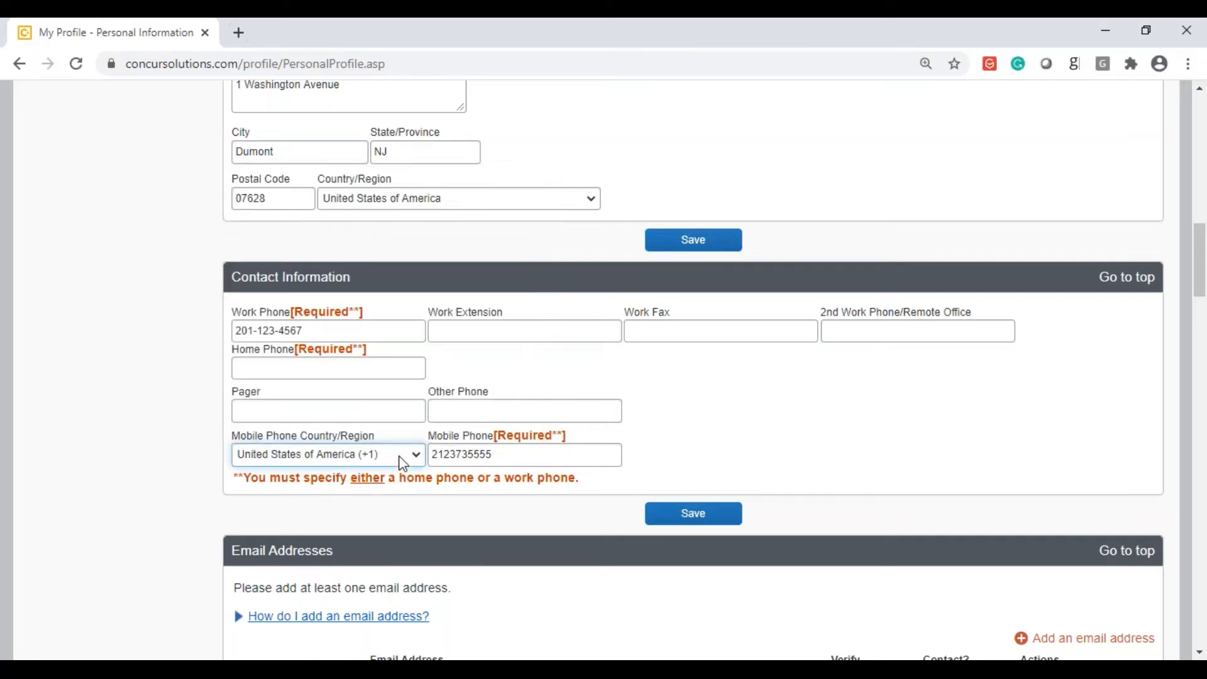
pyautogui.moveTo(251, 477); pyautogui.dragTo(438, 498)
pyautogui.click(438, 498)
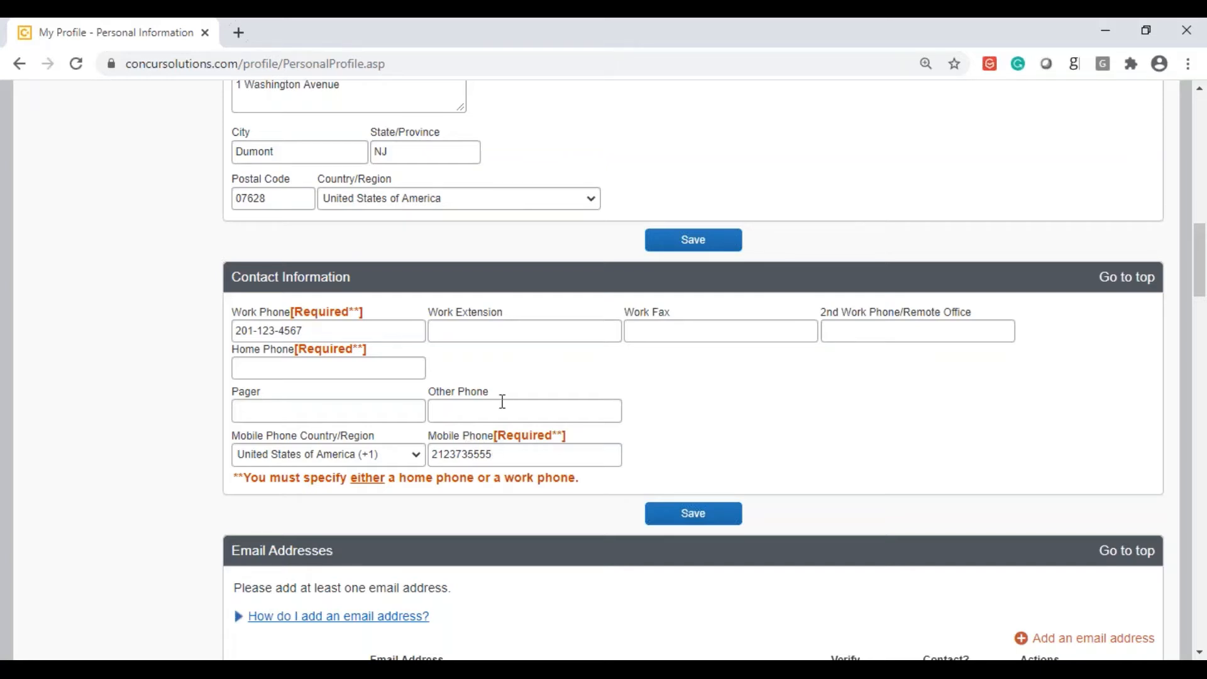
pyautogui.moveTo(1200, 276); pyautogui.dragTo(1187, 389)
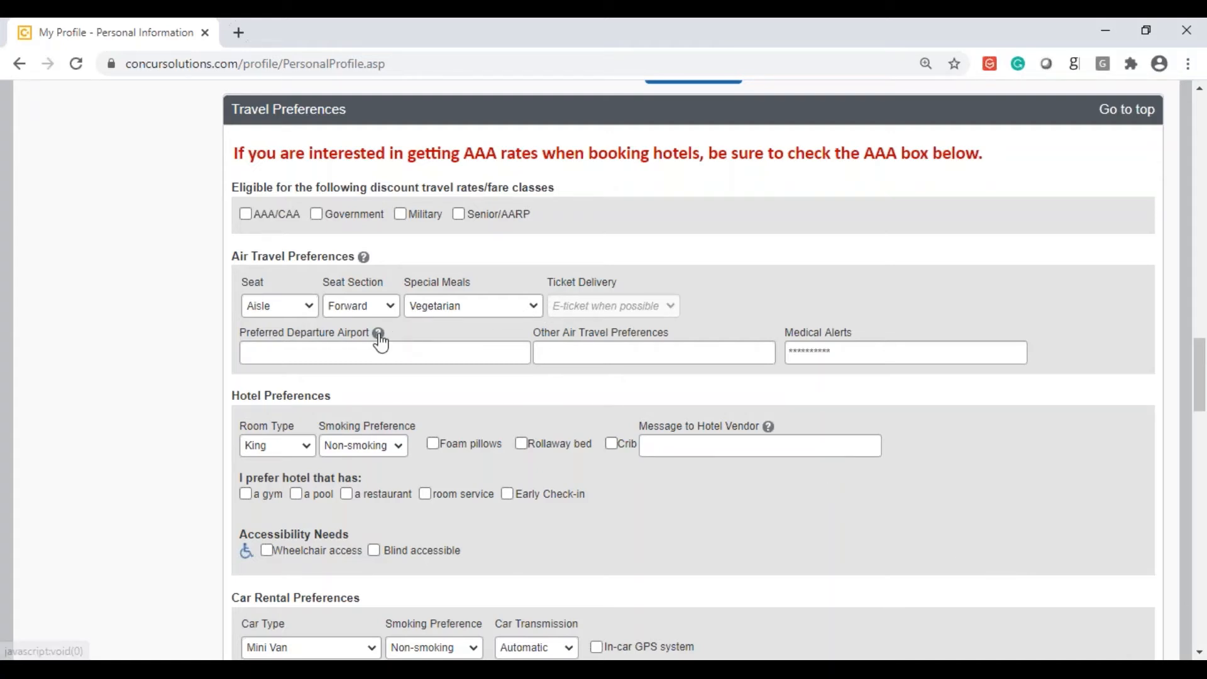
pyautogui.click(355, 350)
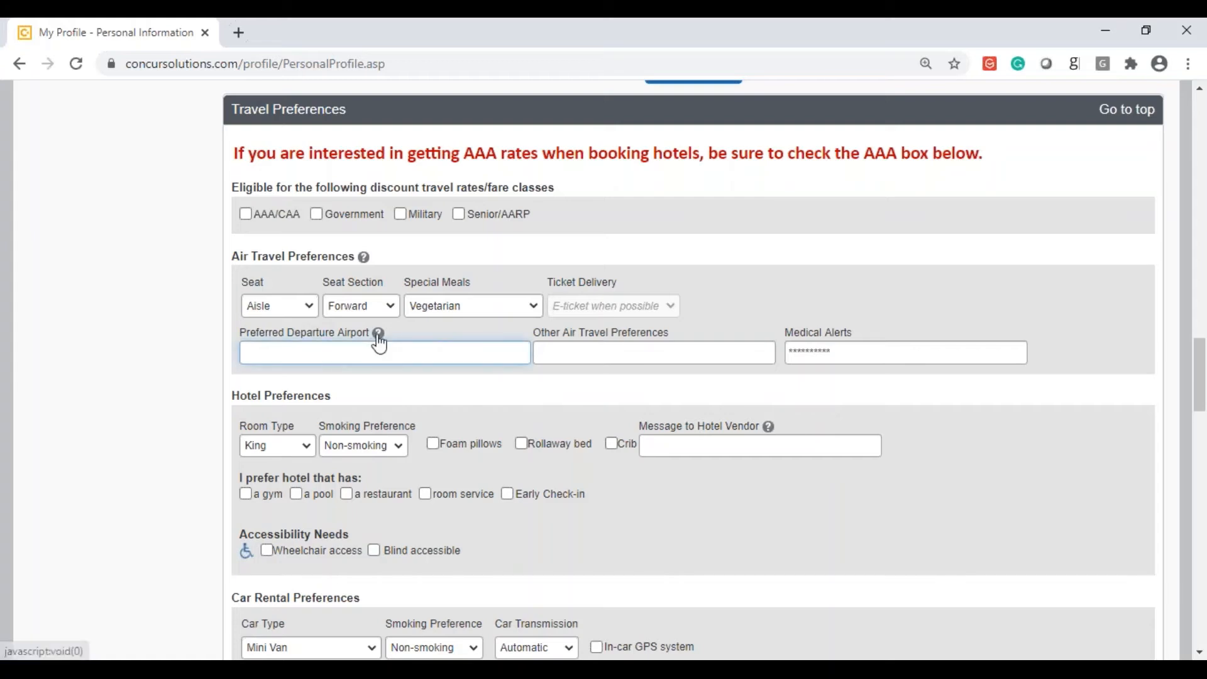
pyautogui.click(378, 338)
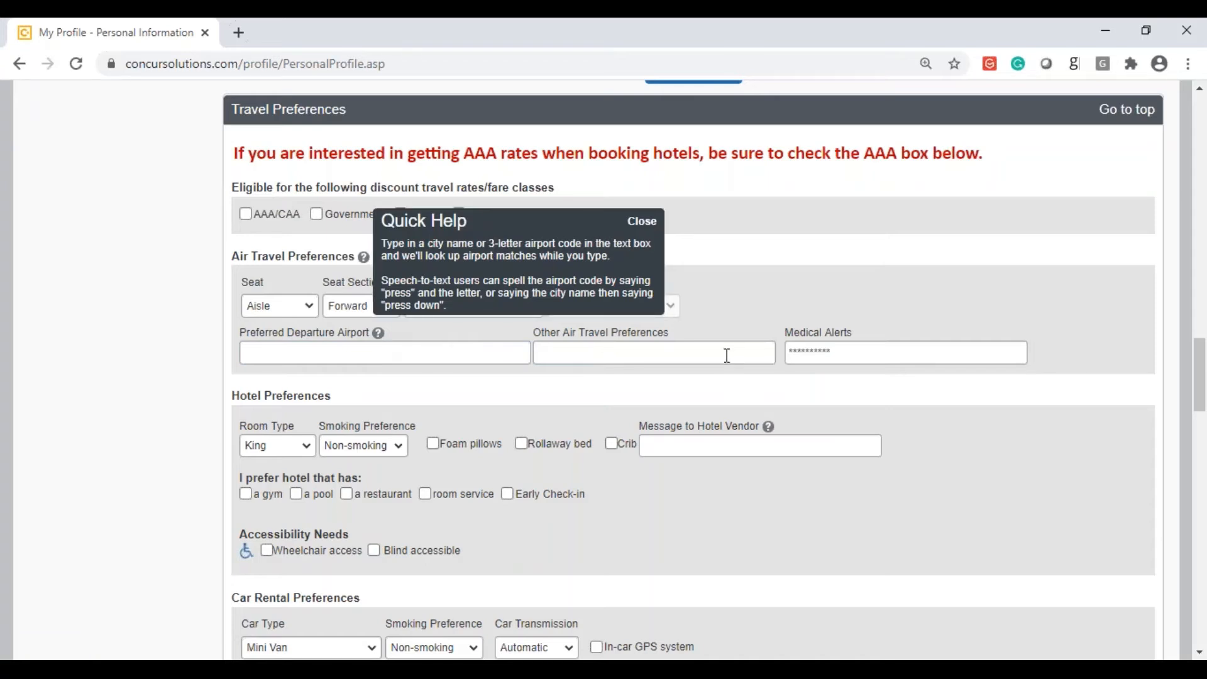
pyautogui.click(641, 224)
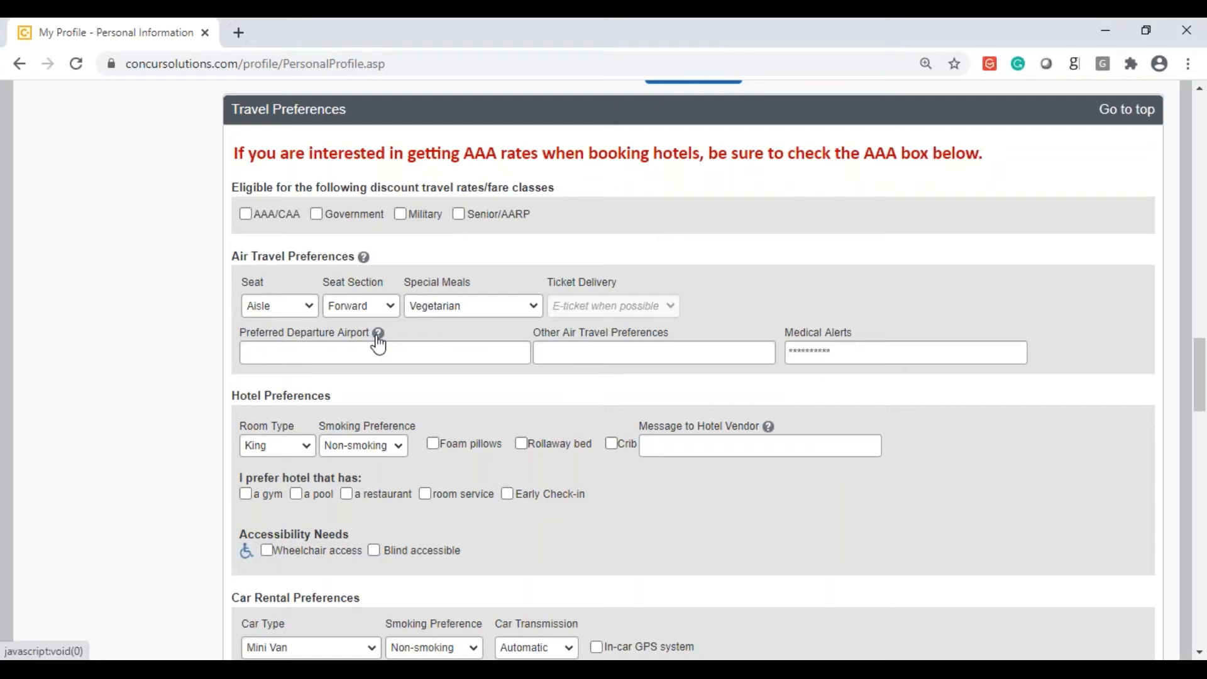
pyautogui.click(378, 338)
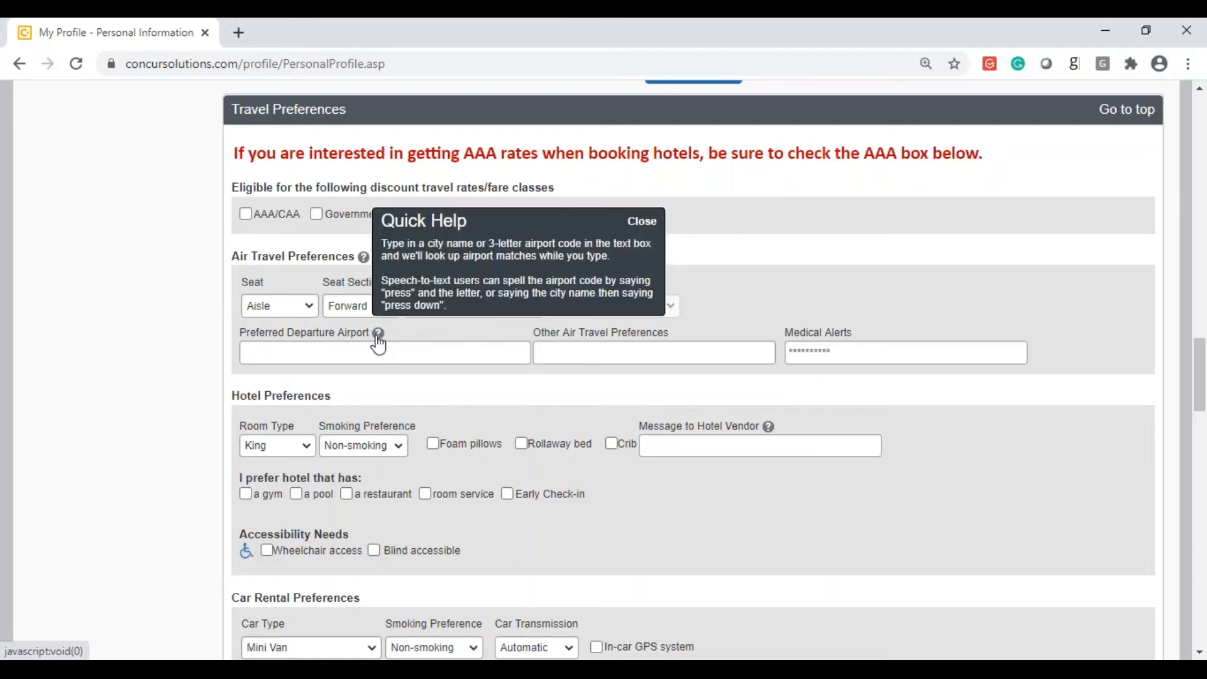
pyautogui.click(642, 223)
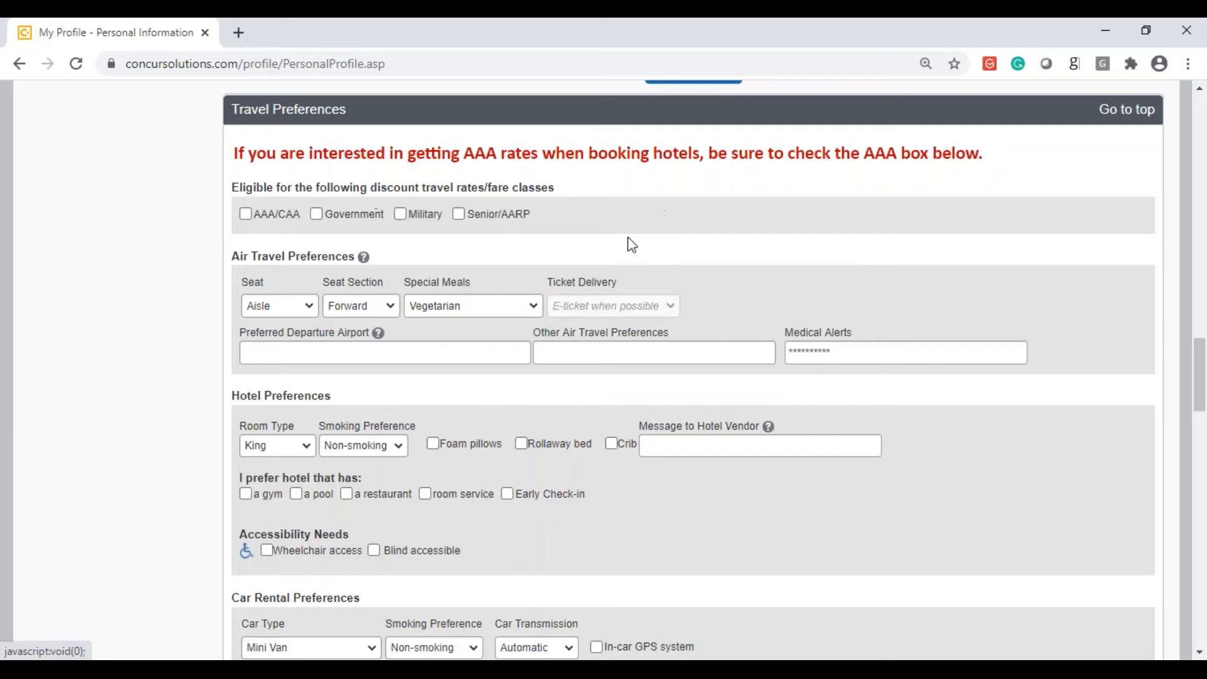
pyautogui.click(770, 430)
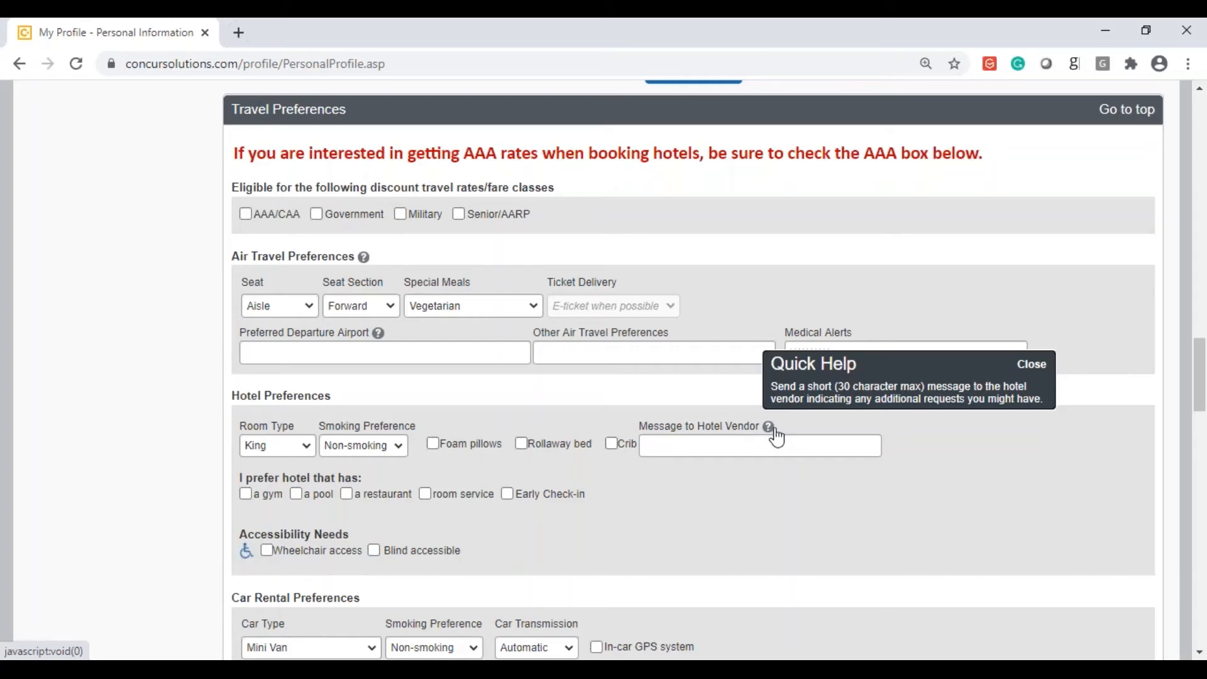
pyautogui.click(1030, 370)
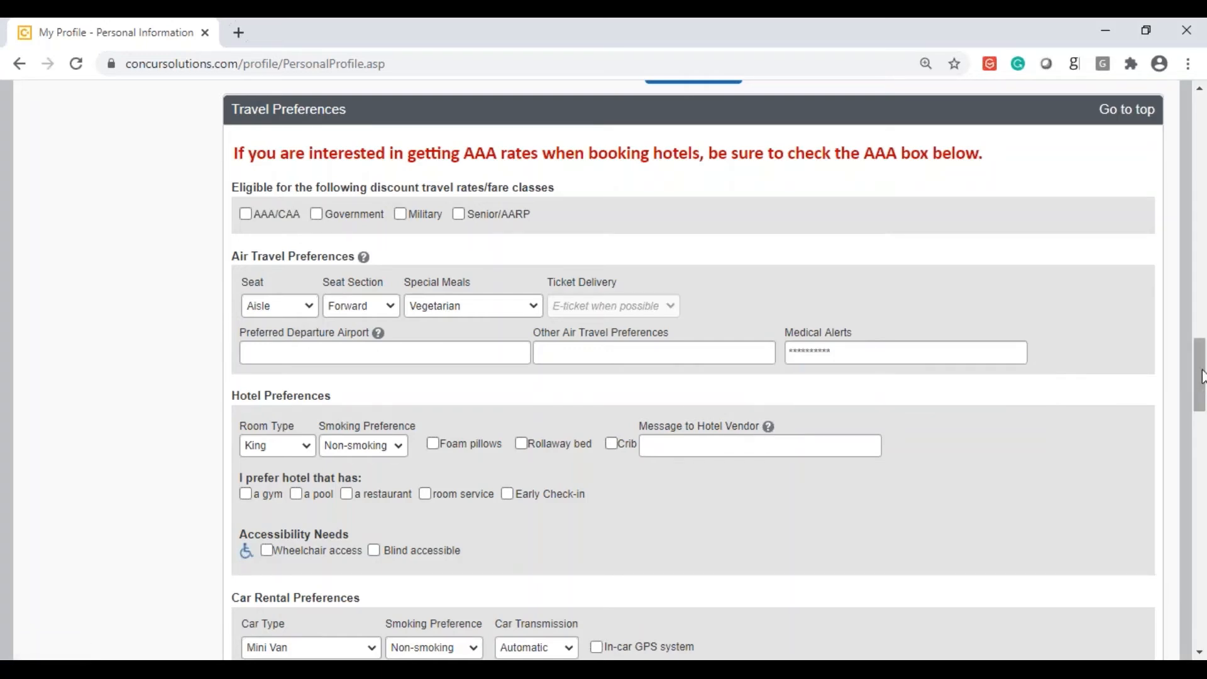
# Scroll down to Frequent-Traveler Programs and start adding a new program.
pyautogui.moveTo(1201, 377); pyautogui.dragTo(1202, 438)
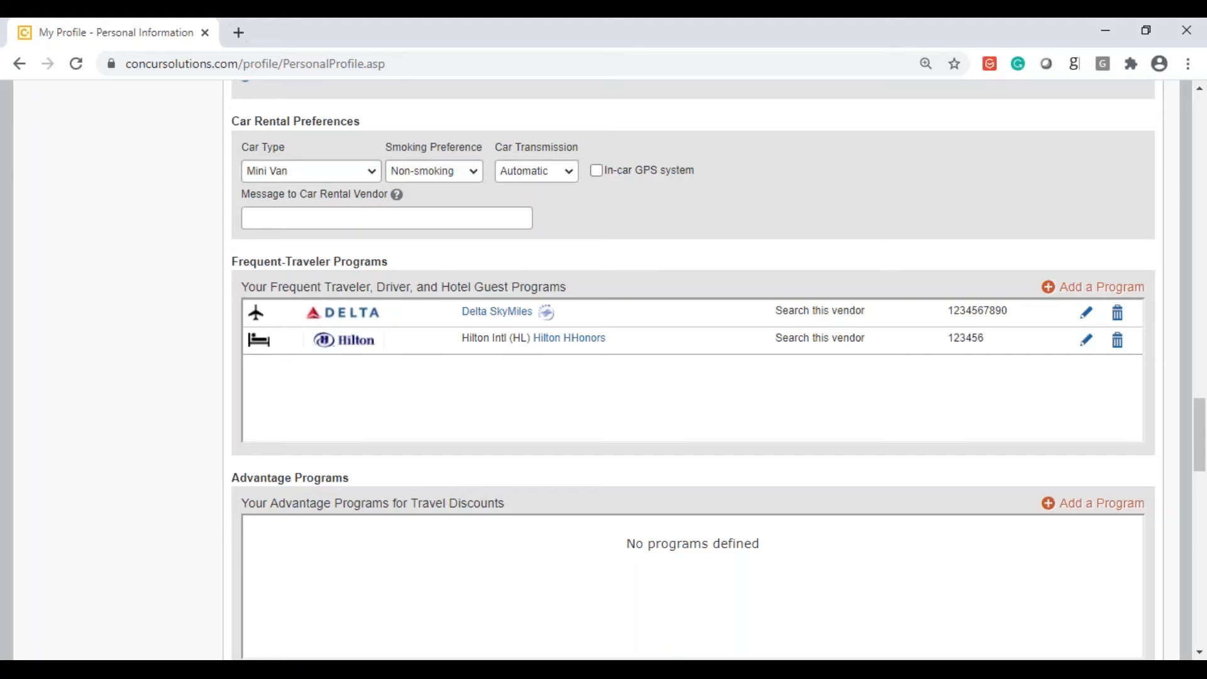
pyautogui.click(1088, 288)
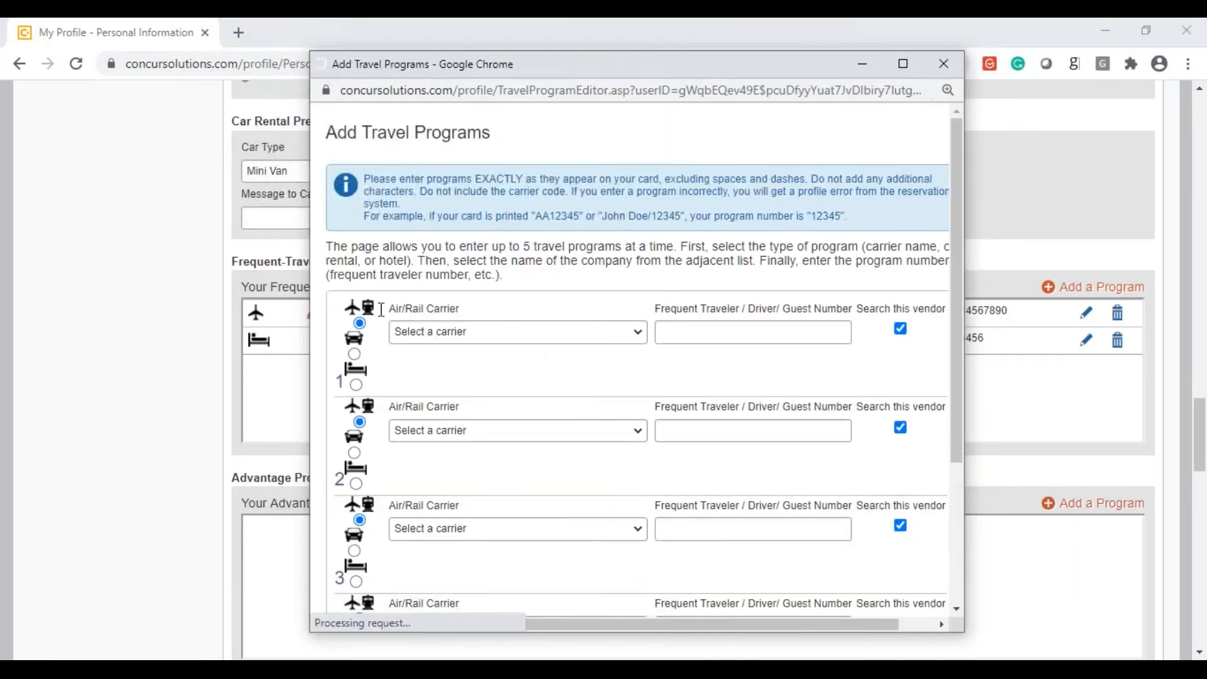
# Set the first program row to hotel, browse the hotel chains without choosing, and save the form empty.
pyautogui.click(354, 353)
pyautogui.click(357, 370)
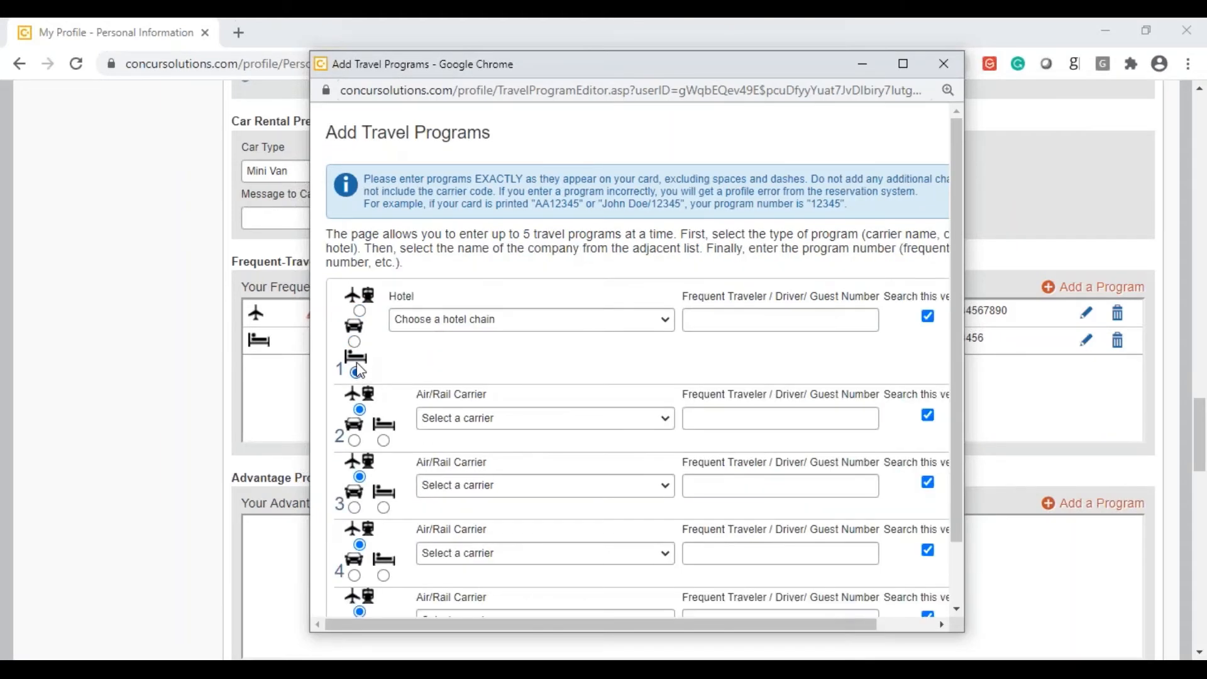
pyautogui.click(629, 322)
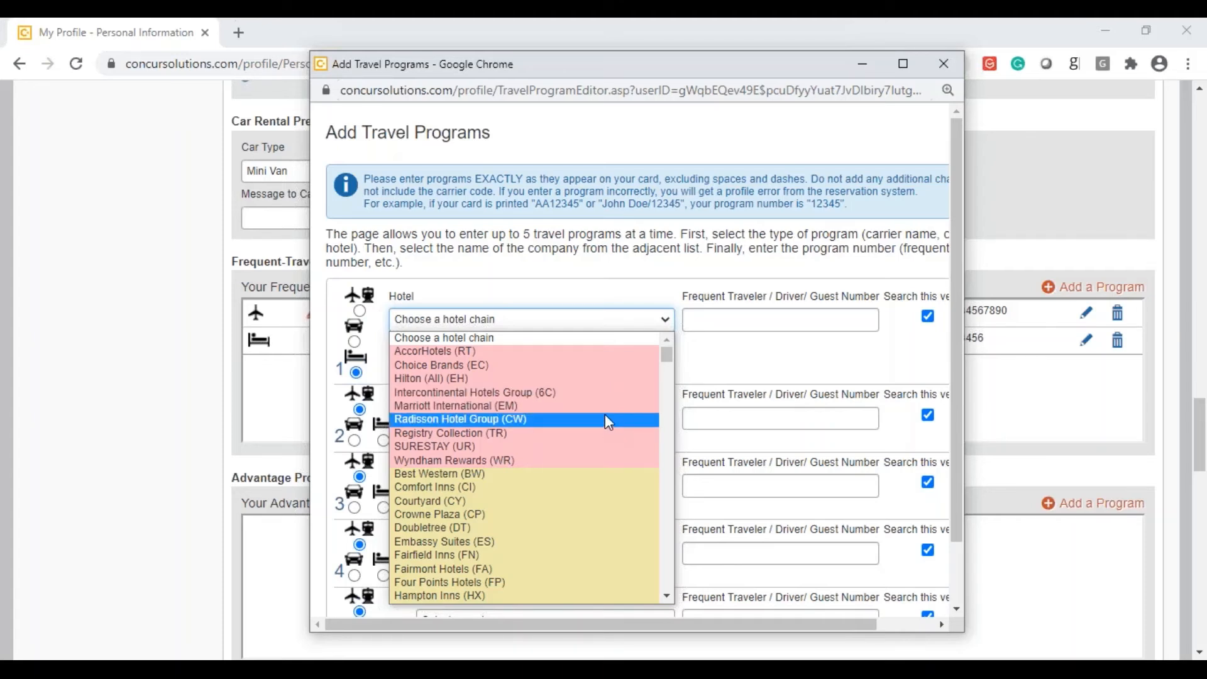
pyautogui.click(807, 369)
pyautogui.moveTo(963, 345); pyautogui.dragTo(1037, 315)
pyautogui.scroll(-2, 1034, 311)
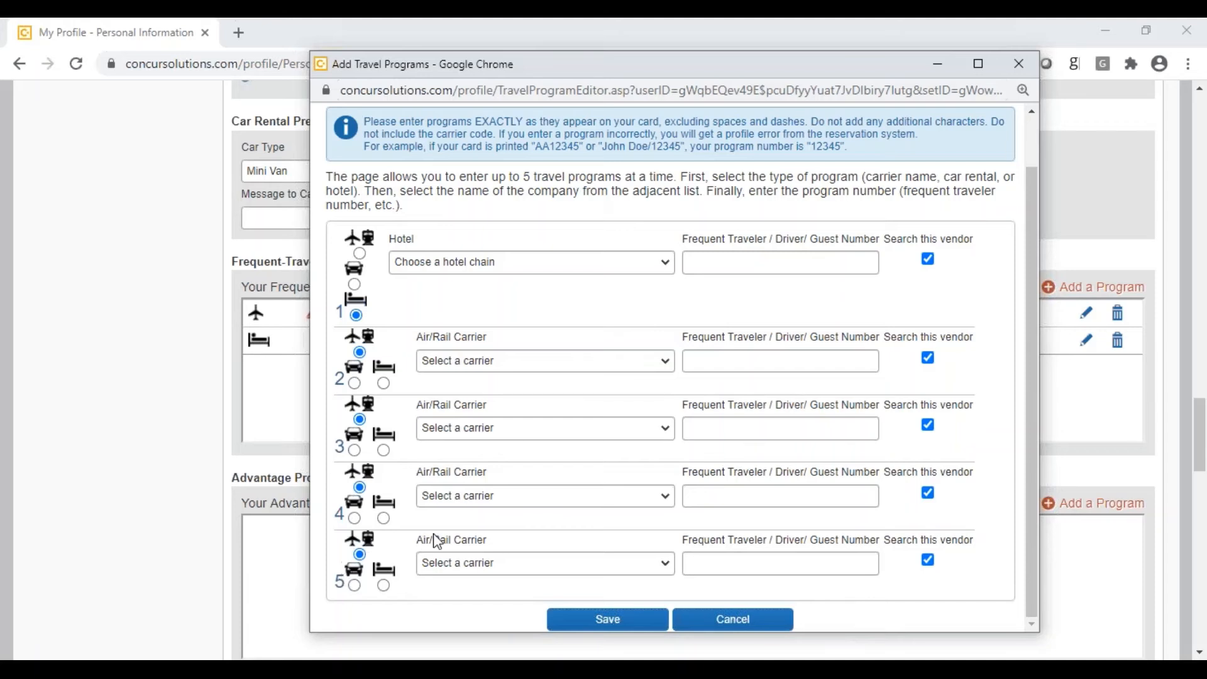
pyautogui.click(613, 619)
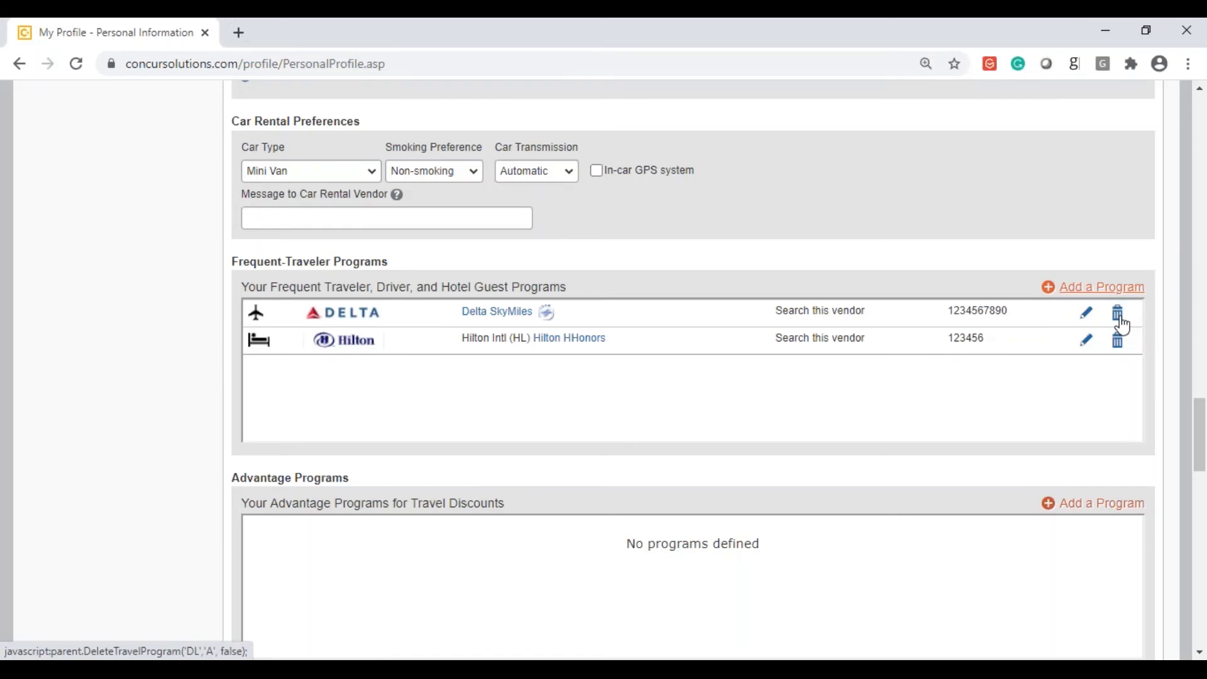
# Scroll to TSA Secure Flight and open and dismiss the Date of Birth calendar without picking a date.
pyautogui.moveTo(1200, 457); pyautogui.dragTo(1201, 497)
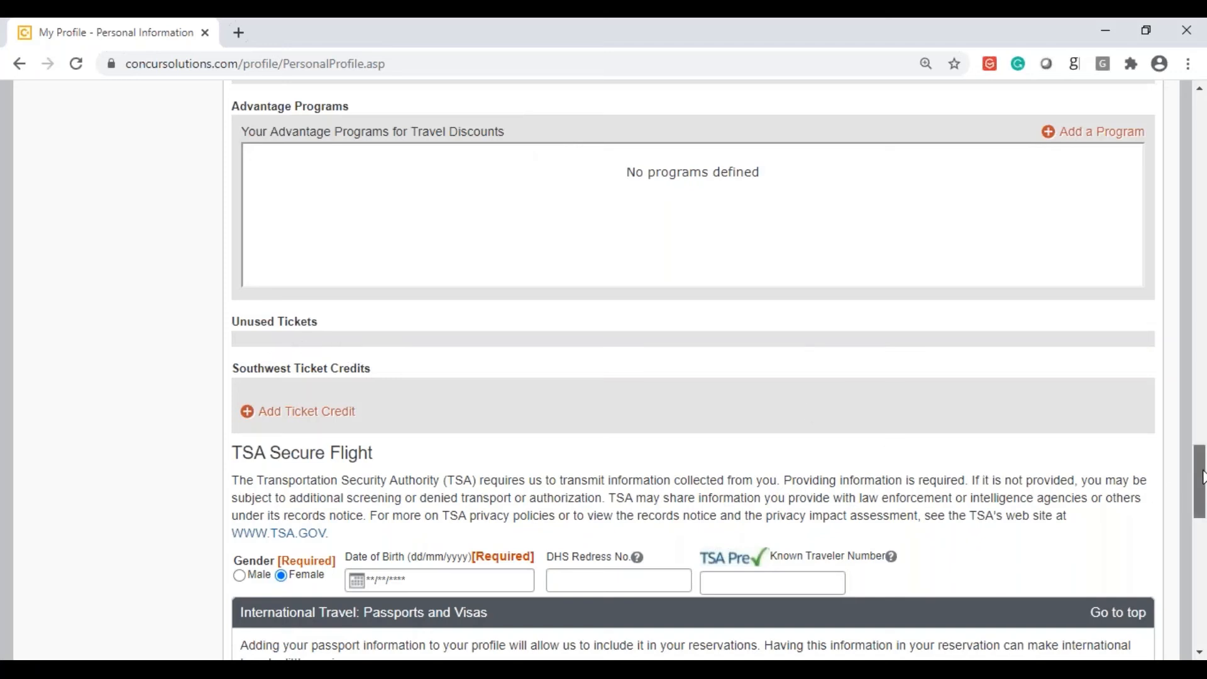
pyautogui.moveTo(1203, 478); pyautogui.dragTo(1202, 511)
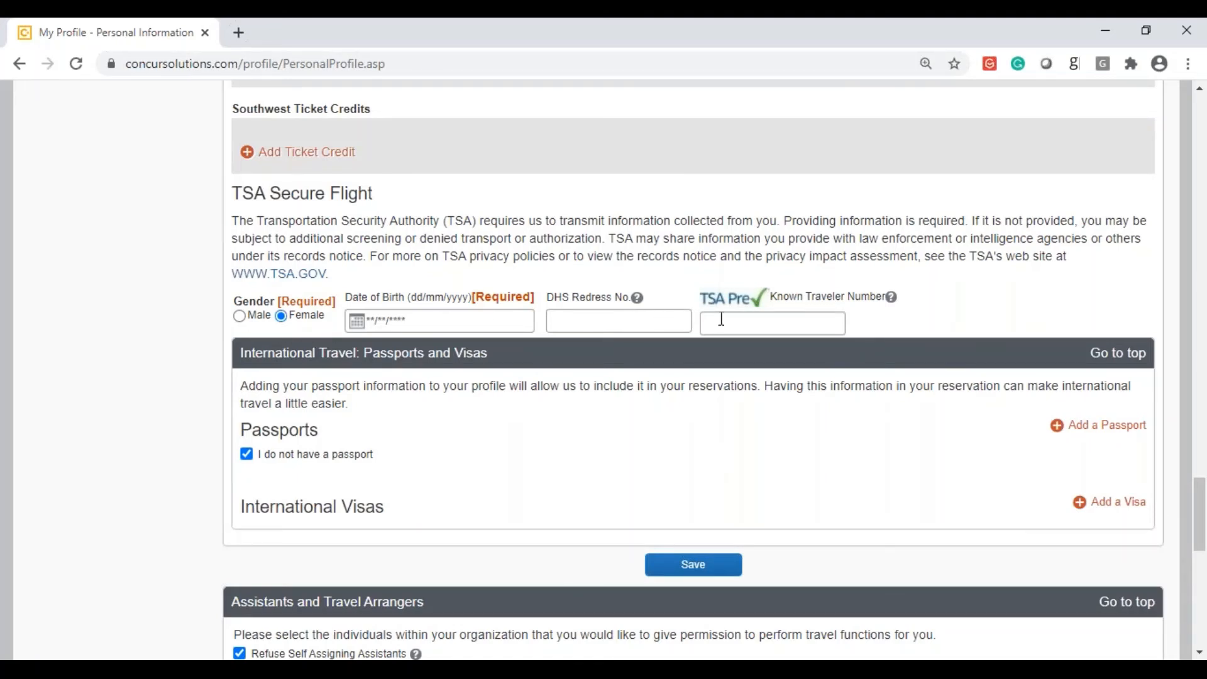
pyautogui.click(358, 323)
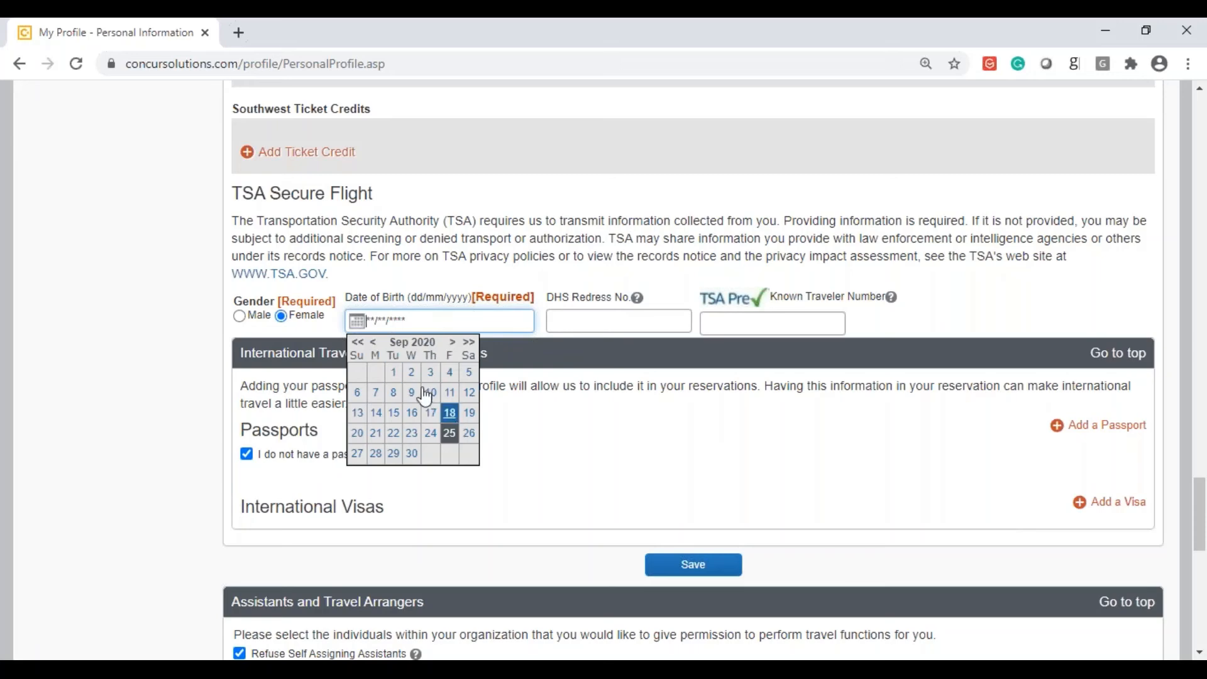
pyautogui.click(1201, 528)
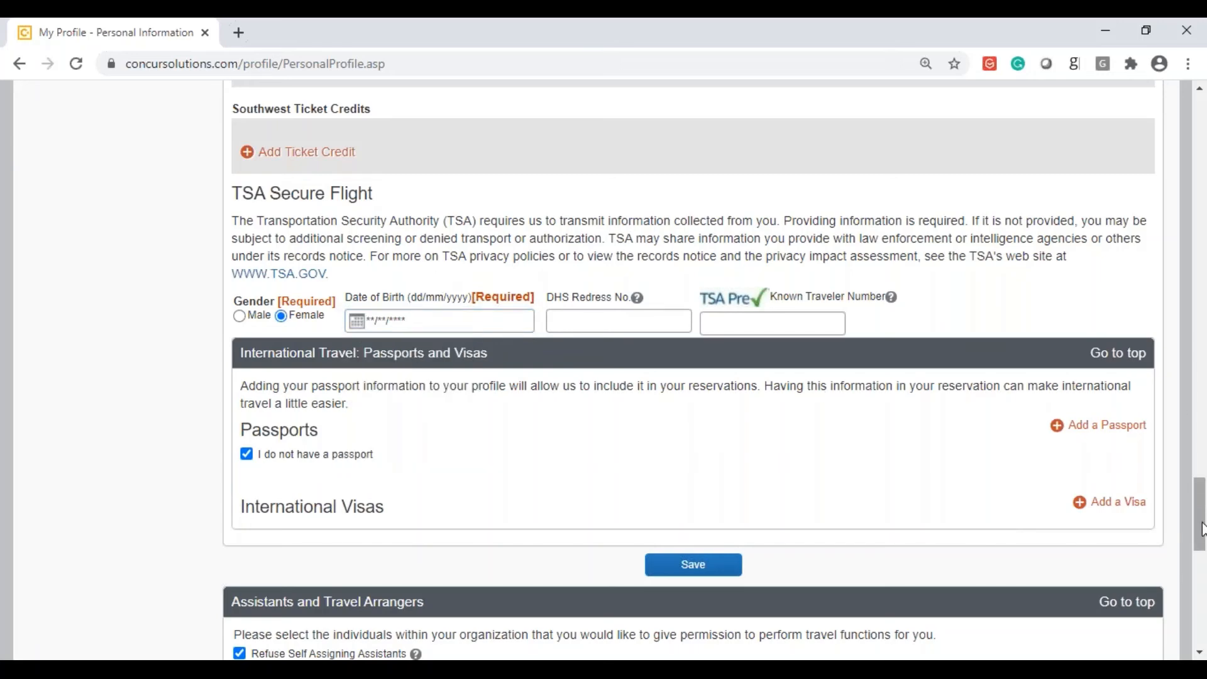
pyautogui.moveTo(1202, 528); pyautogui.dragTo(1202, 544)
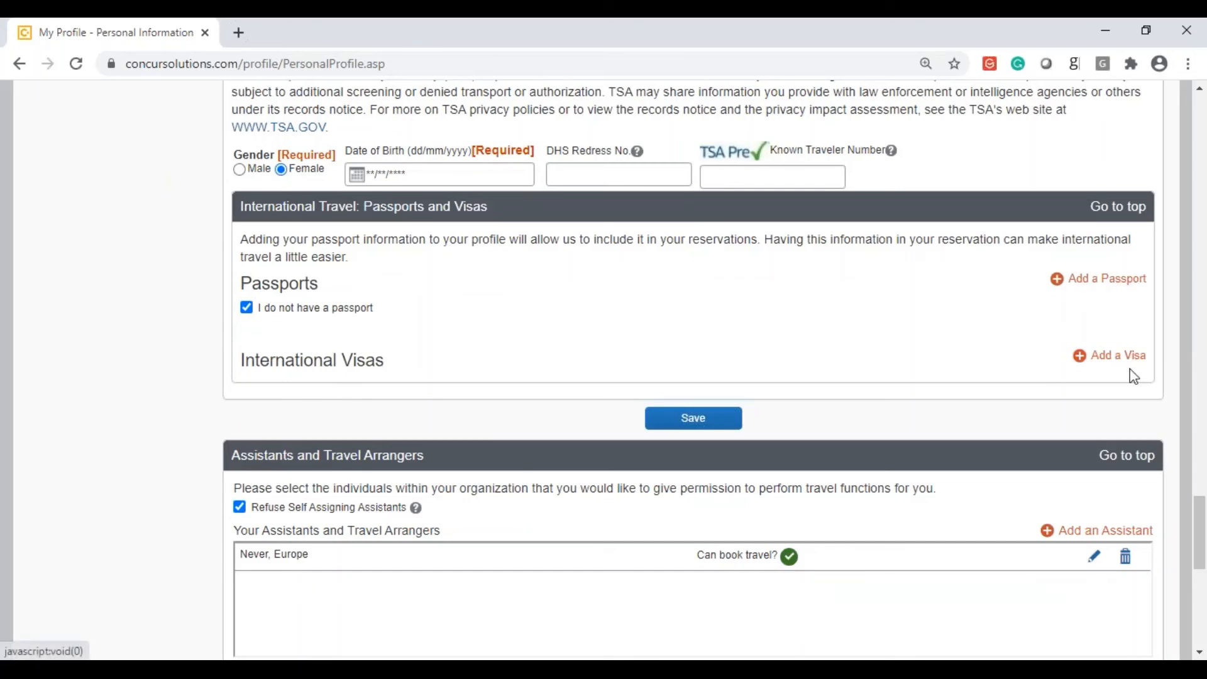
# Scroll to Assistants and Travel Arrangers and start adding a new assistant.
pyautogui.moveTo(1201, 554); pyautogui.dragTo(1201, 571)
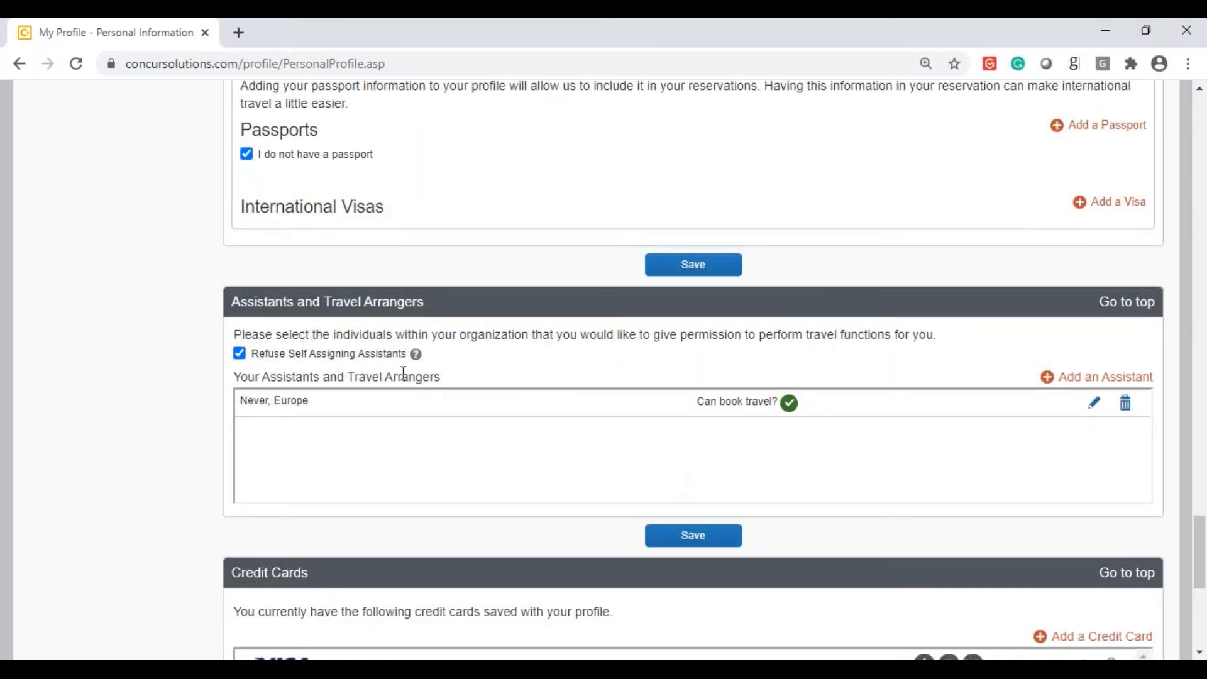
pyautogui.click(1093, 404)
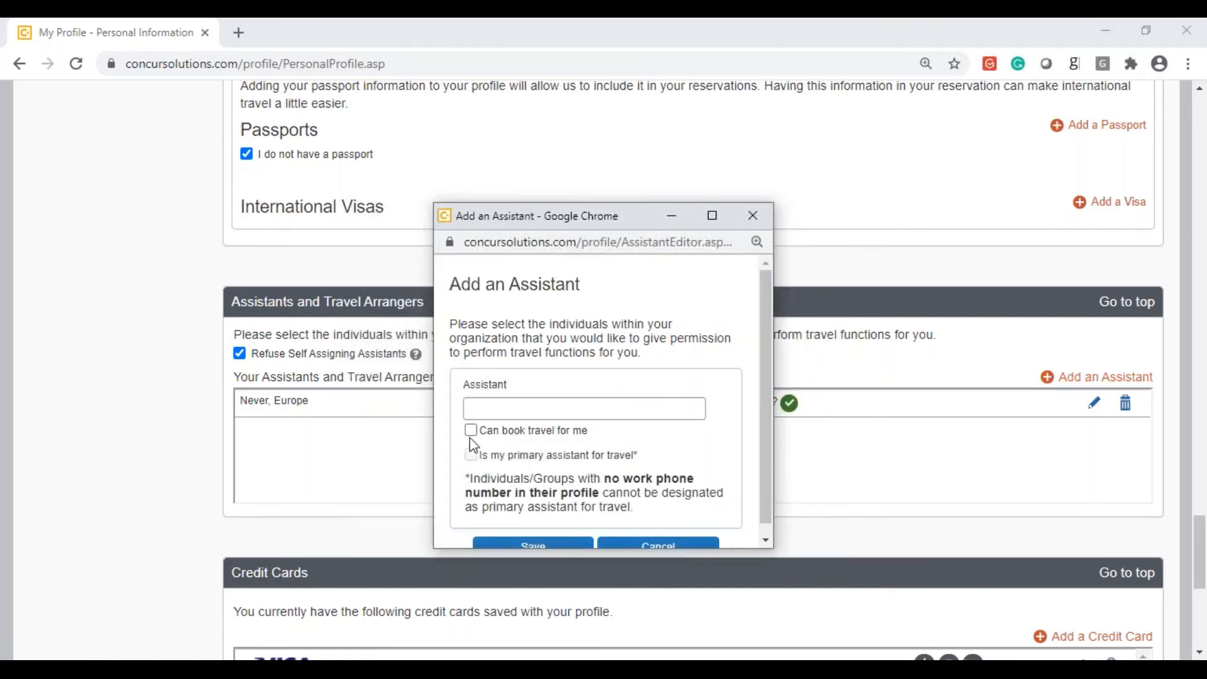
# Leave booking permission unticked, pick a colleague's name as assistant from suggestions, then close the form unsaved.
pyautogui.click(470, 430)
pyautogui.click(471, 431)
pyautogui.click(503, 403)
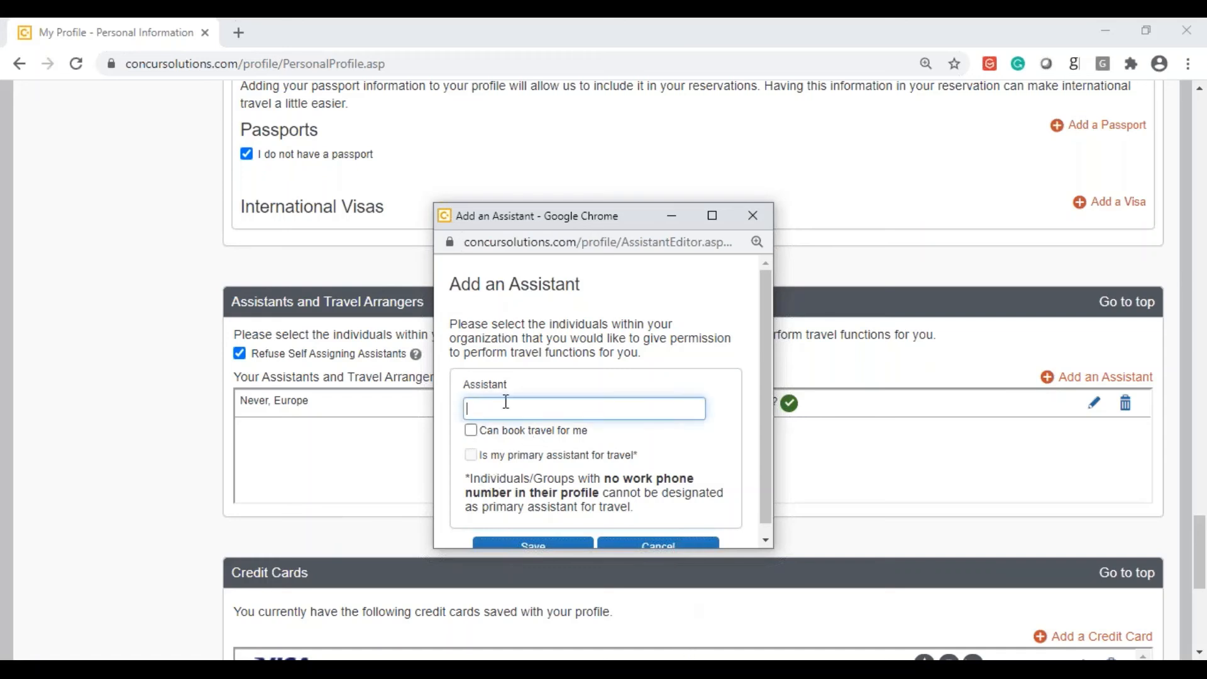
pyautogui.write('Never, William C. (Concur Admin Do Not Remove')
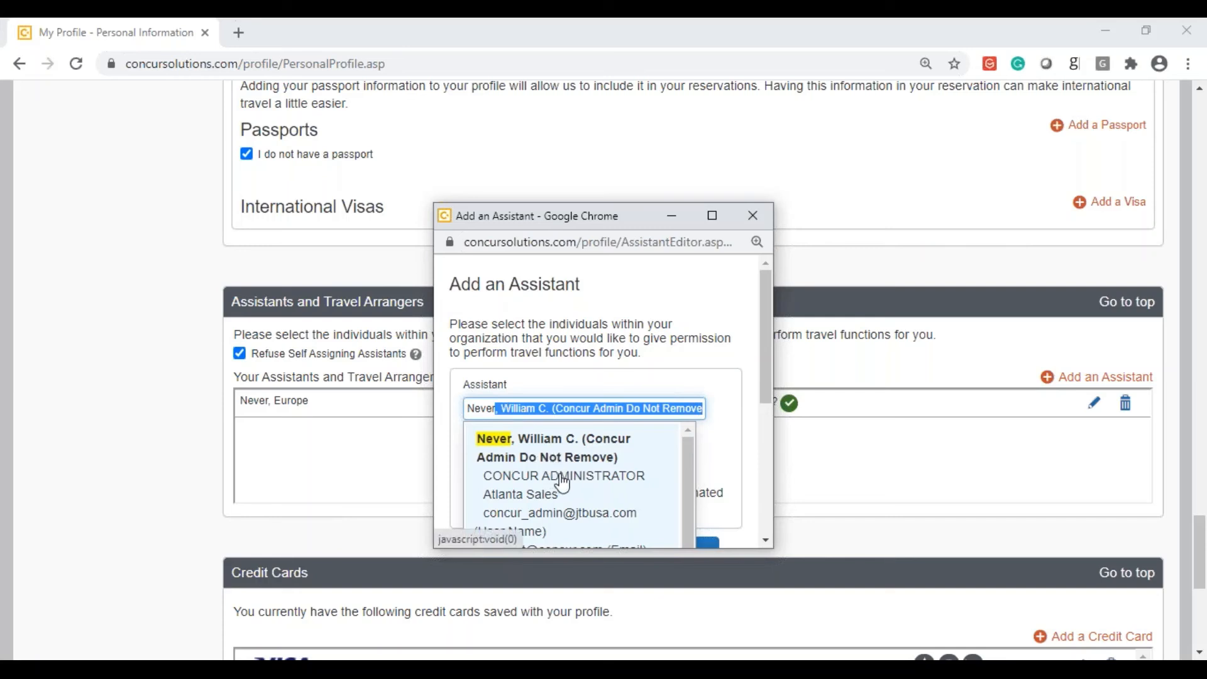
pyautogui.click(625, 452)
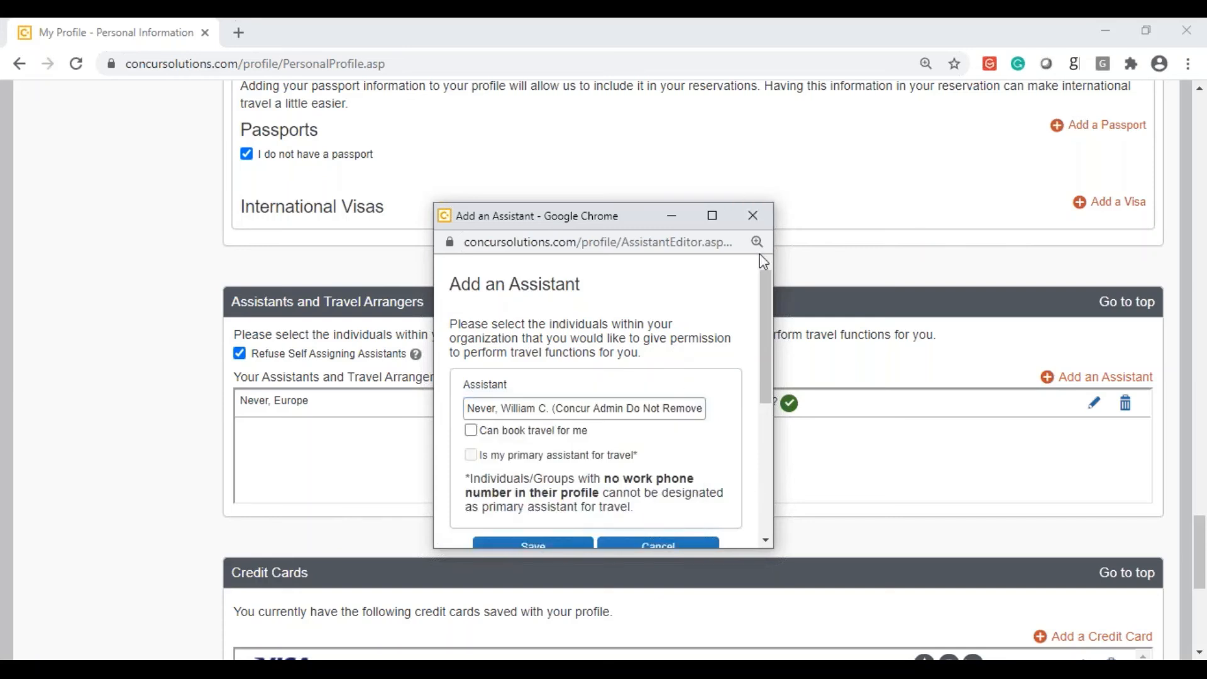
pyautogui.click(753, 216)
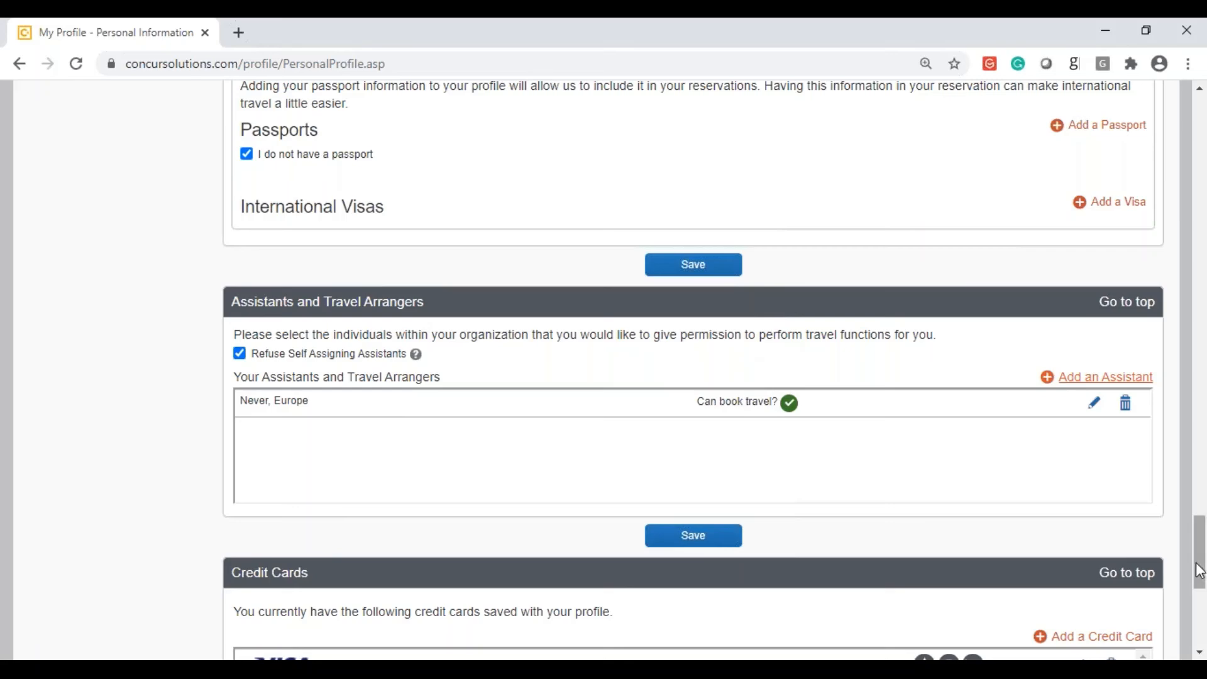
# Scroll down to Credit Cards and start adding a new credit card.
pyautogui.scroll(-3, 1199, 572)
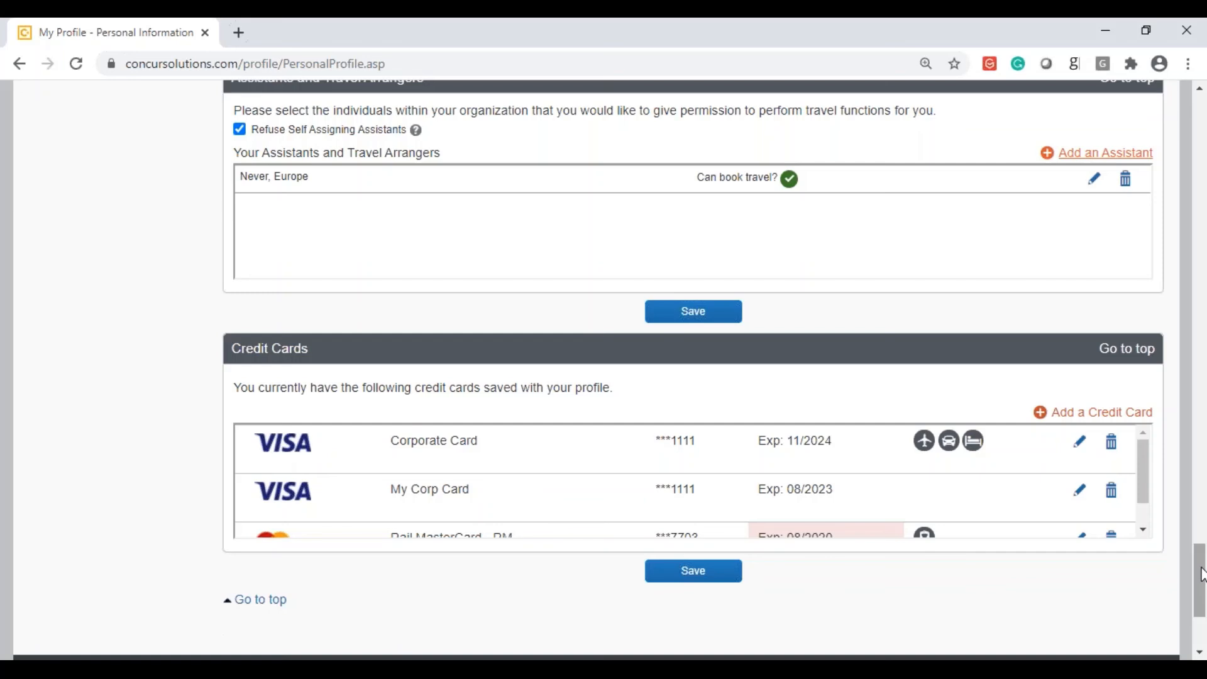
pyautogui.click(1095, 425)
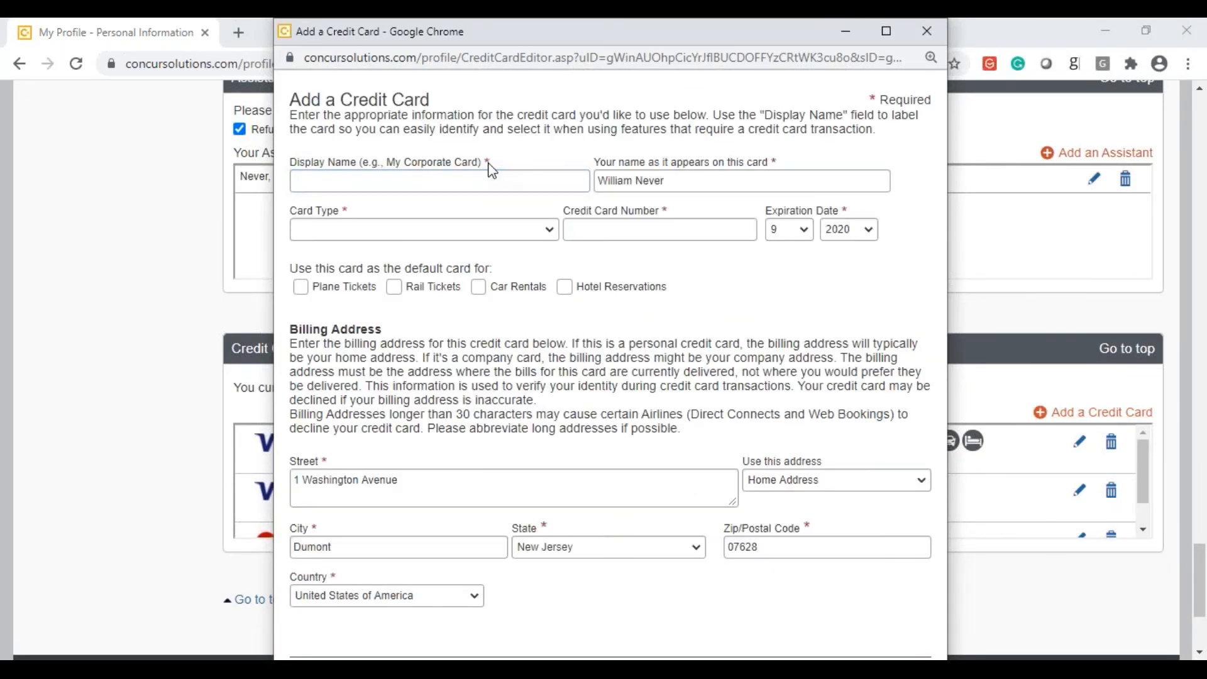
# Mark the new card as default for Plane Tickets and Hotel Reservations, then discard the Add a Credit Card form.
pyautogui.click(568, 223)
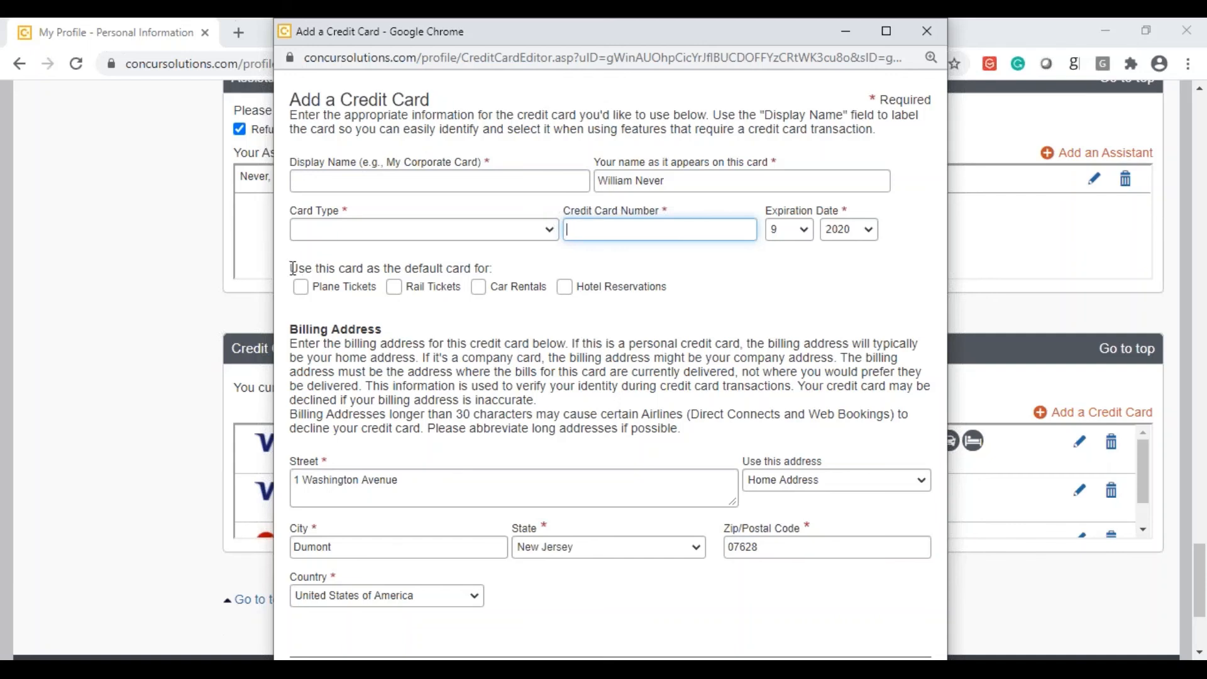
pyautogui.moveTo(293, 269); pyautogui.dragTo(503, 273)
pyautogui.click(519, 328)
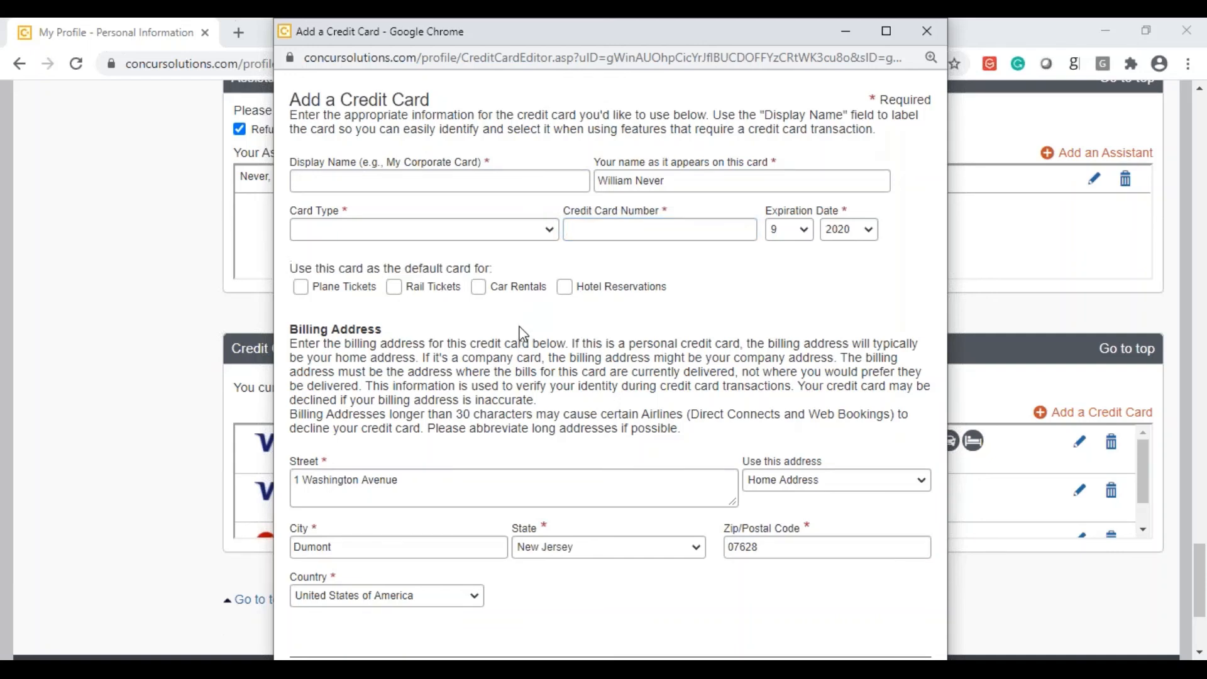
pyautogui.click(300, 287)
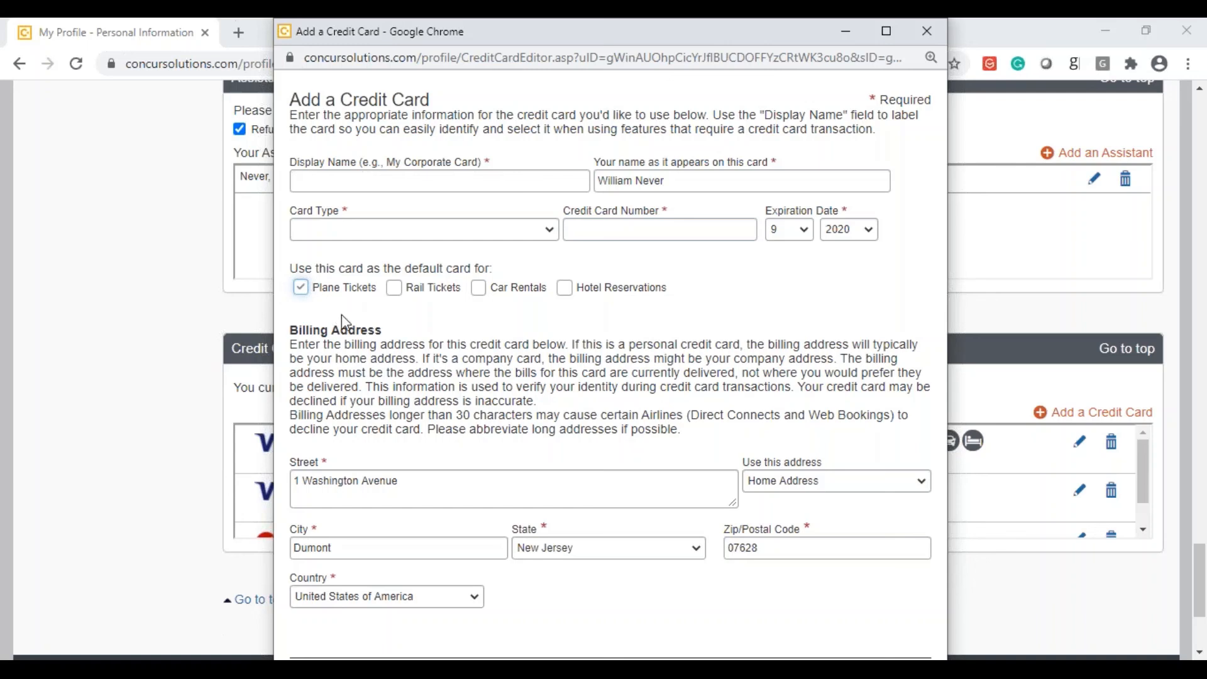
pyautogui.click(565, 288)
pyautogui.click(939, 32)
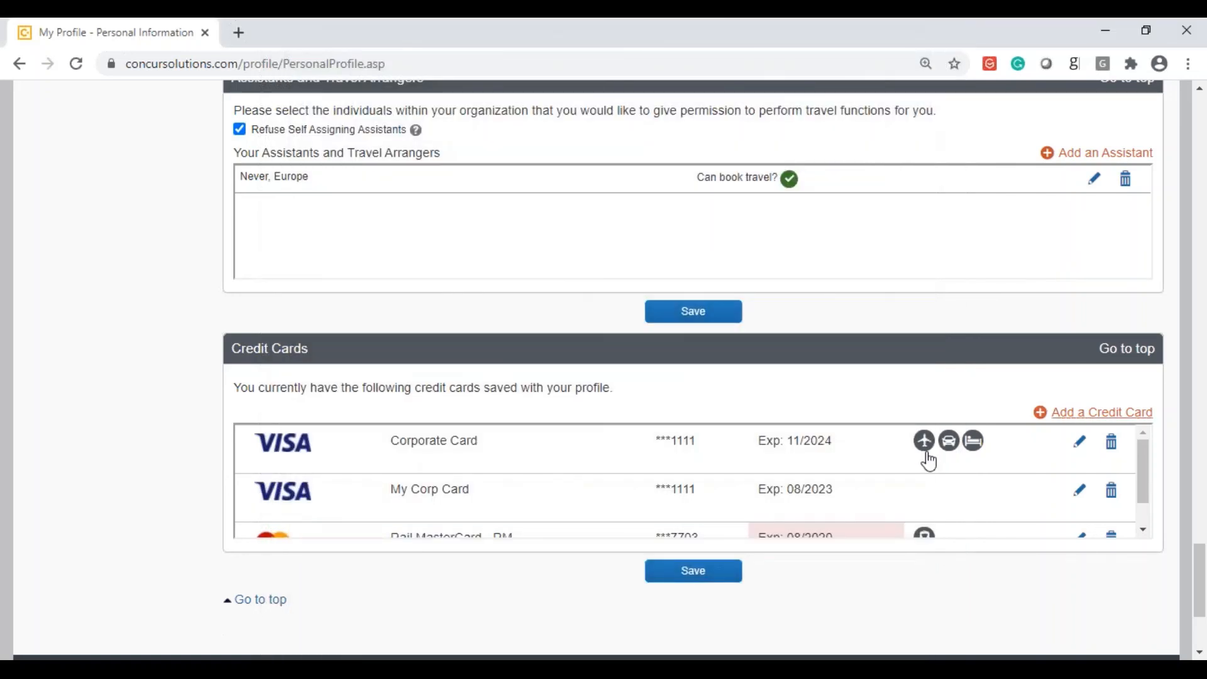
pyautogui.moveTo(927, 457)
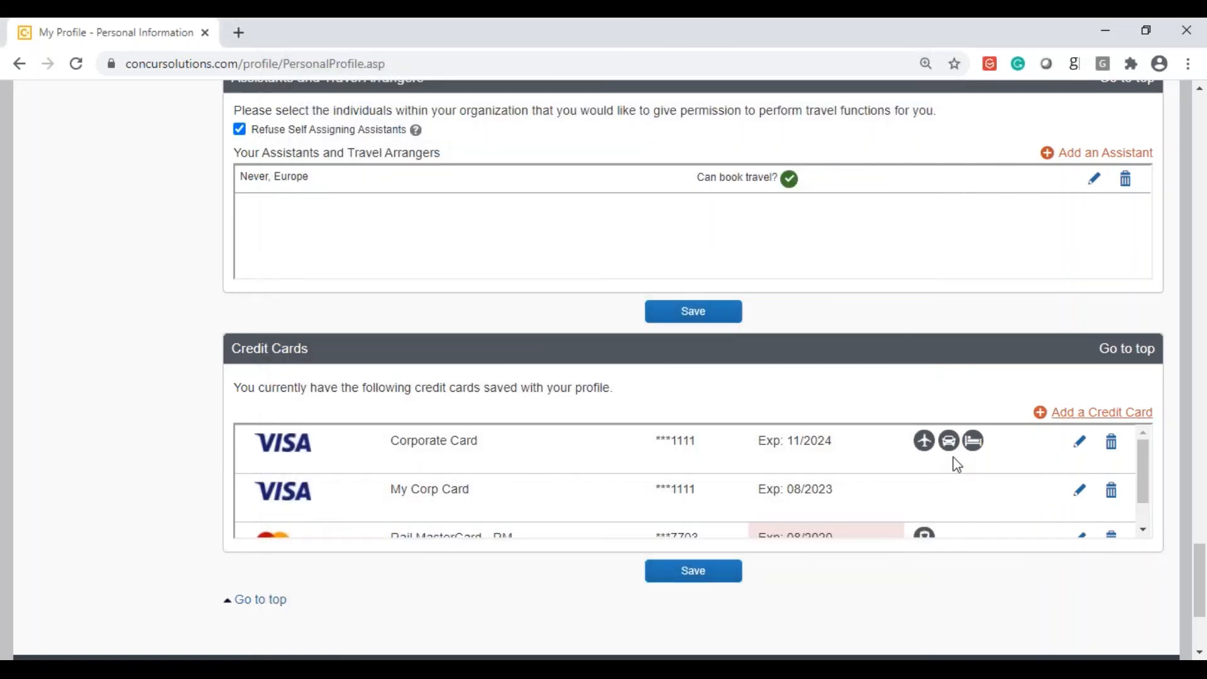